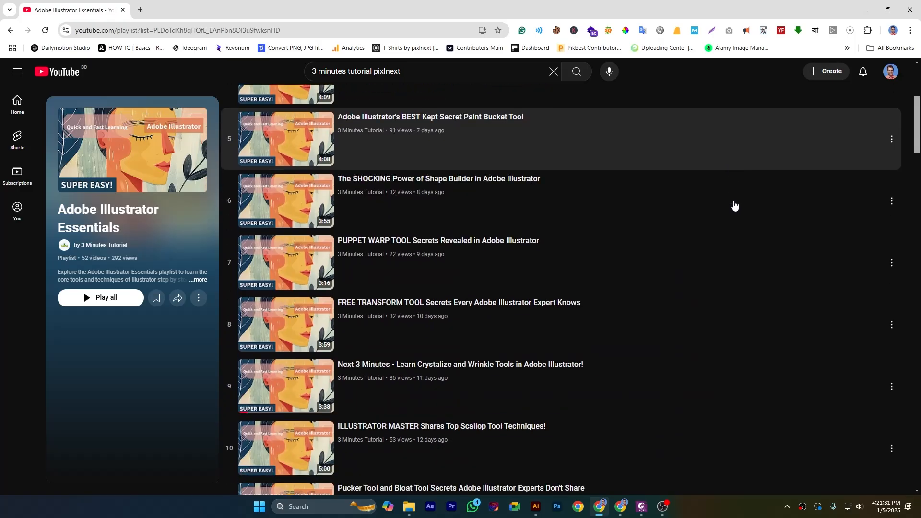
scroll(739, 205, down, 14)
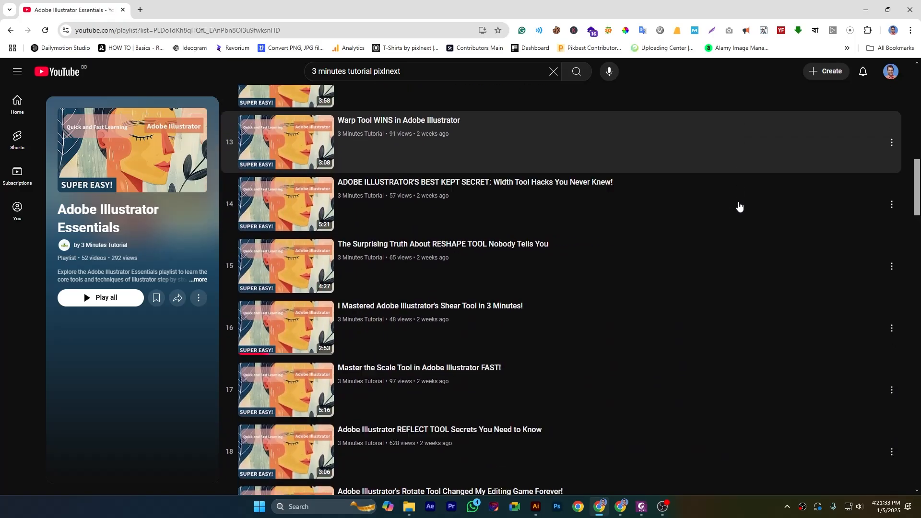
scroll(739, 207, down, 8)
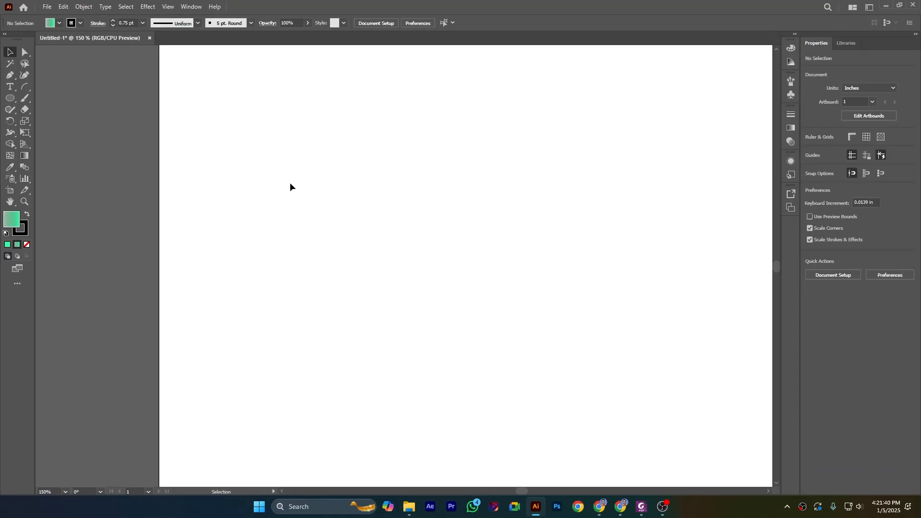
Draw a tall, narrow arc about 0.33 in wide and 3.39 in high on the artboard and set its stroke to 1 pt.
click(25, 87)
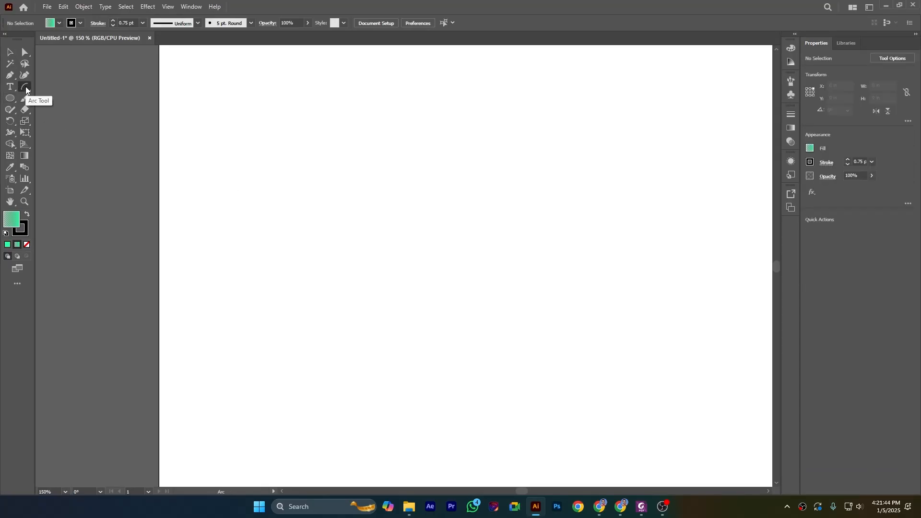
drag(279, 161, 298, 357)
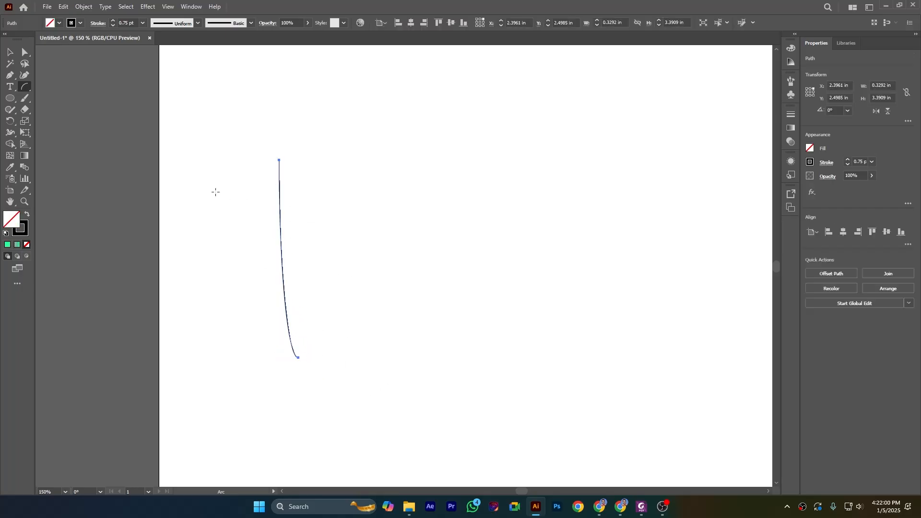
click(113, 23)
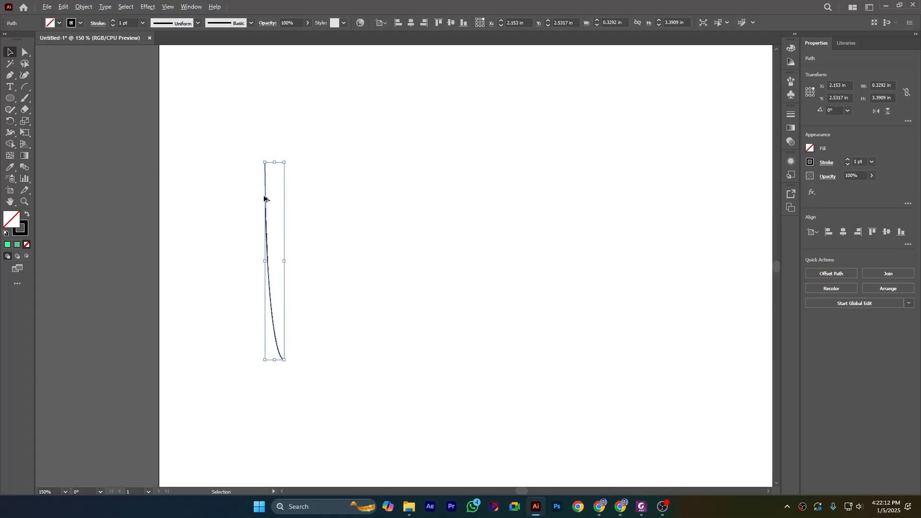
Duplicate the arc about 6.6 in to the right at the same height and flip the copy horizontally.
drag(267, 197, 653, 200)
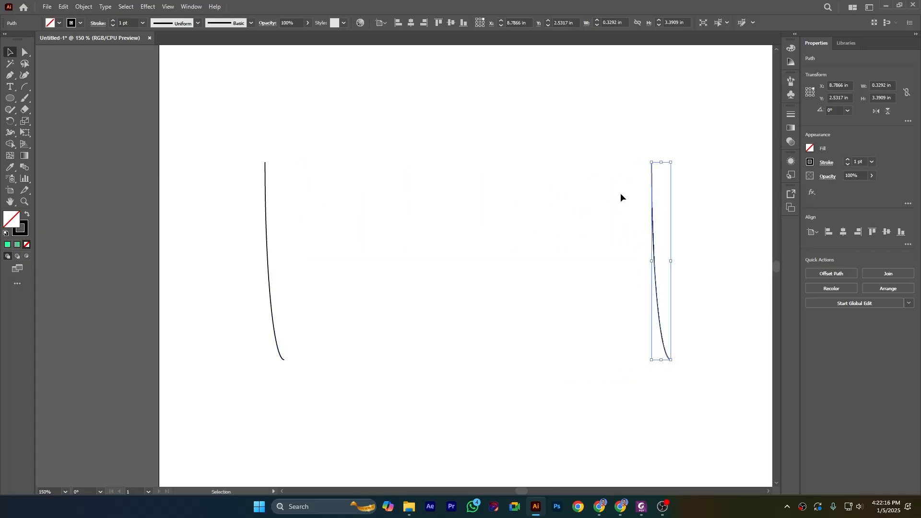
click(876, 113)
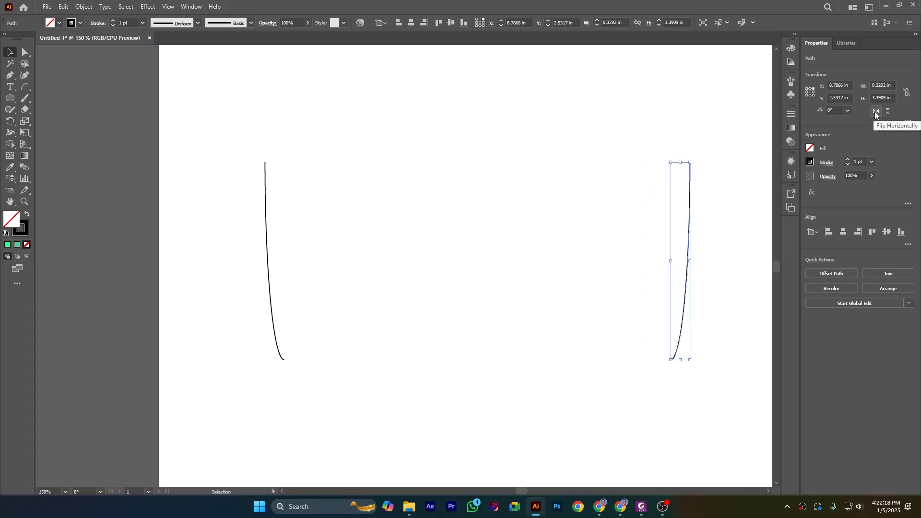
click(486, 227)
Select both arcs and open the Blend tool's options.
drag(221, 144, 726, 404)
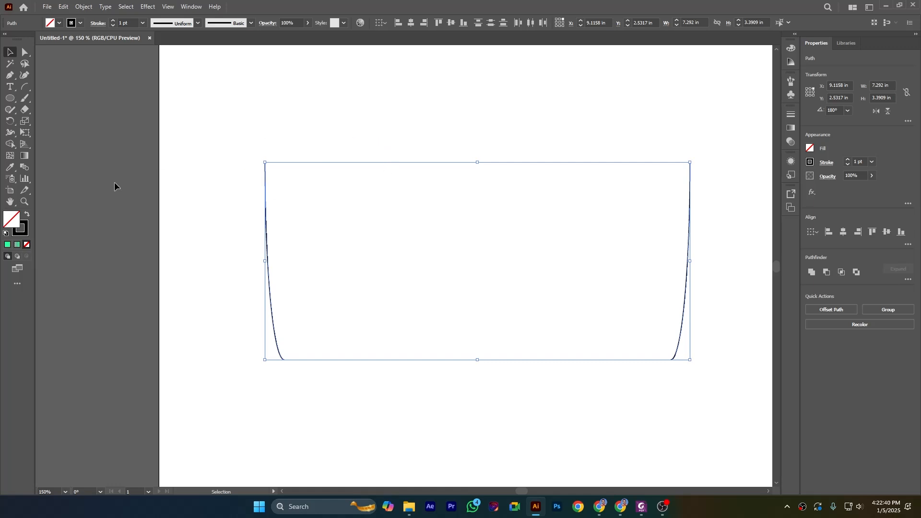
double_click(24, 166)
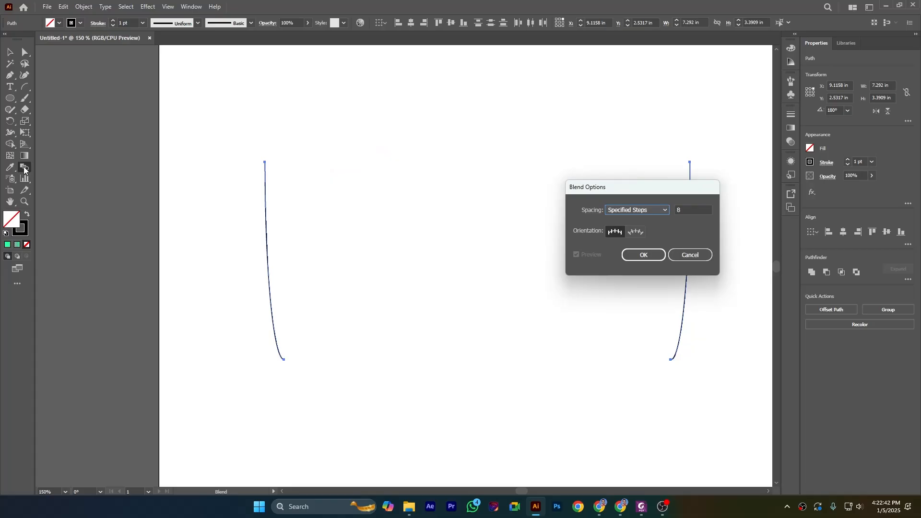
drag(632, 193, 473, 95)
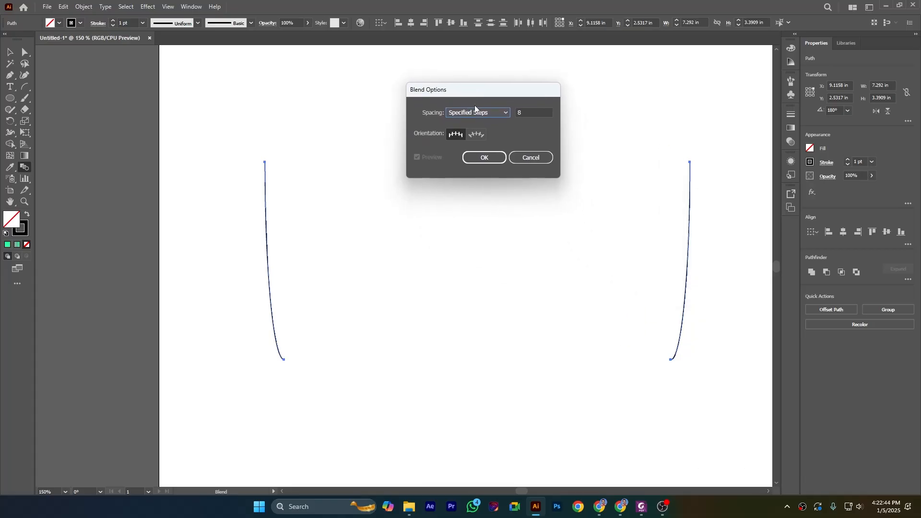
Try the Smooth Color, Specified Steps and Specified Distance spacing options for the blend.
click(477, 115)
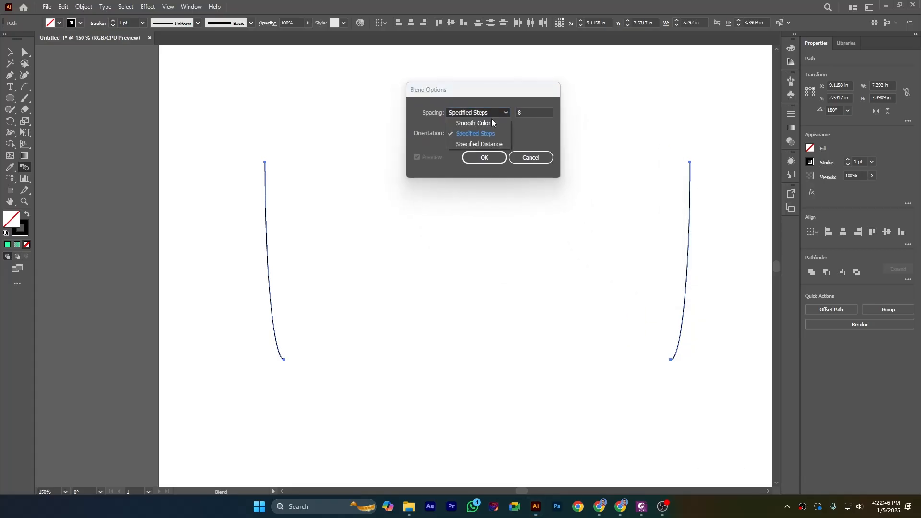
click(485, 124)
click(485, 114)
click(494, 130)
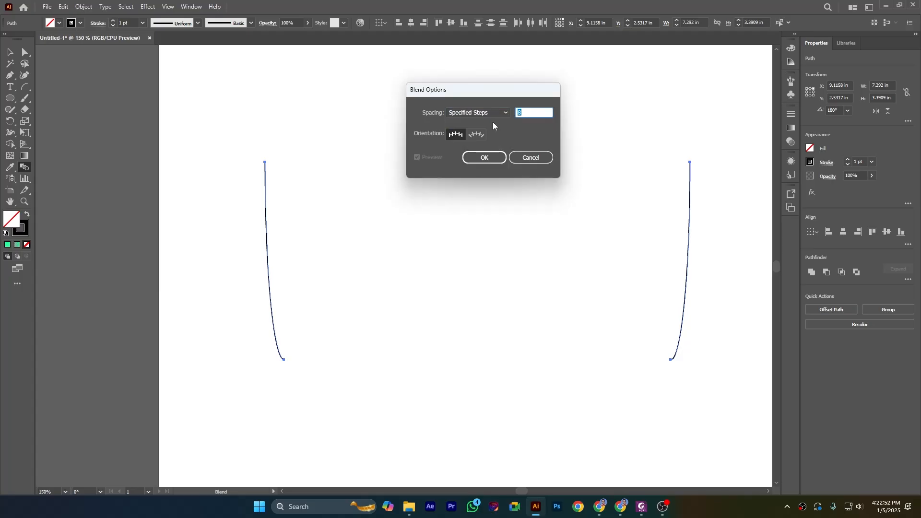
click(487, 115)
click(487, 144)
click(491, 114)
click(487, 124)
click(485, 116)
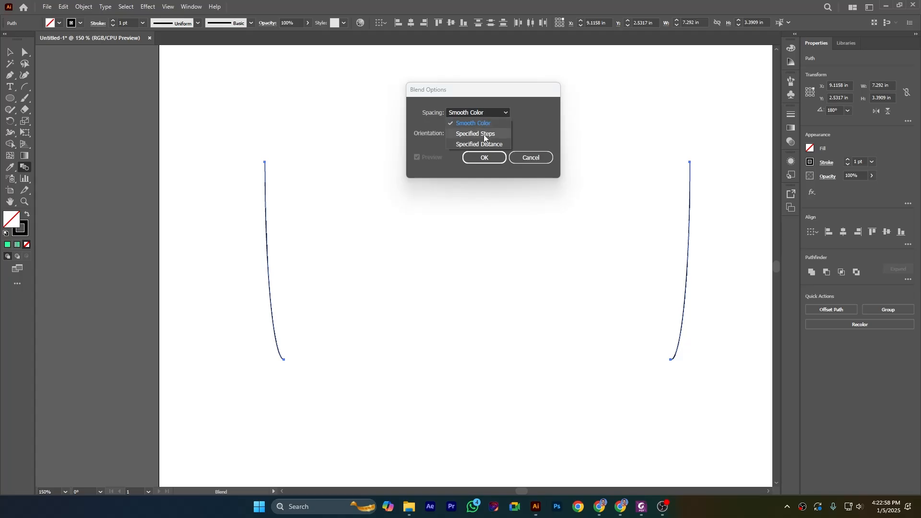
click(483, 135)
click(484, 117)
click(486, 140)
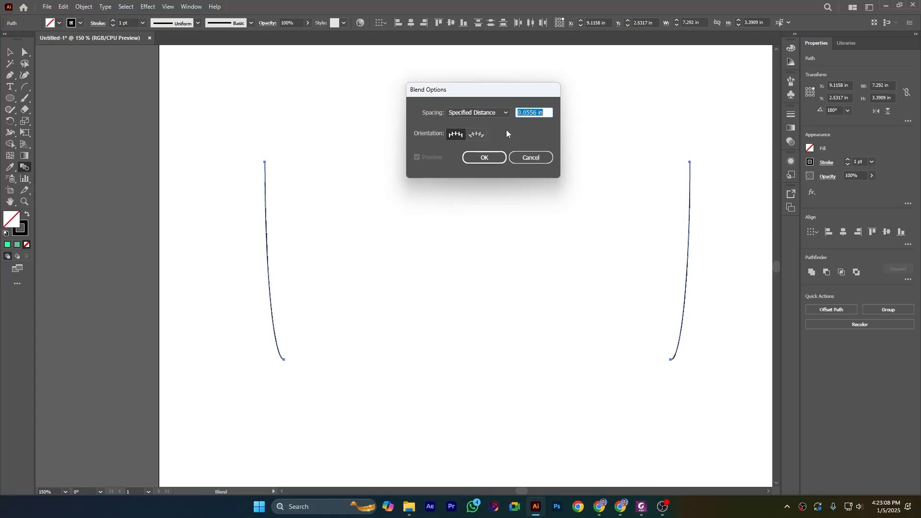
Set the blend spacing to Specified Steps with 200 steps and apply the options.
click(493, 118)
click(488, 134)
text(200)
click(489, 157)
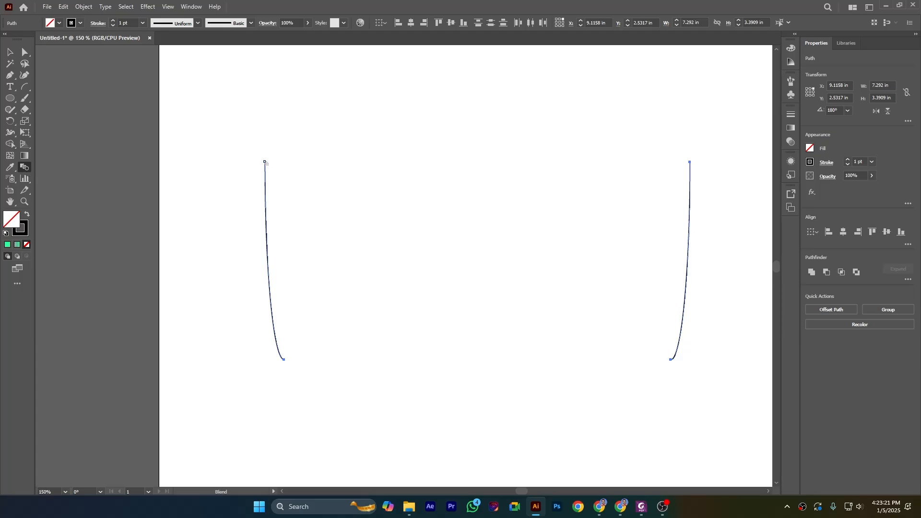
Blend the two arcs between their upper anchors, undo it, and create the blend again directly from the selected arcs.
click(690, 163)
click(265, 163)
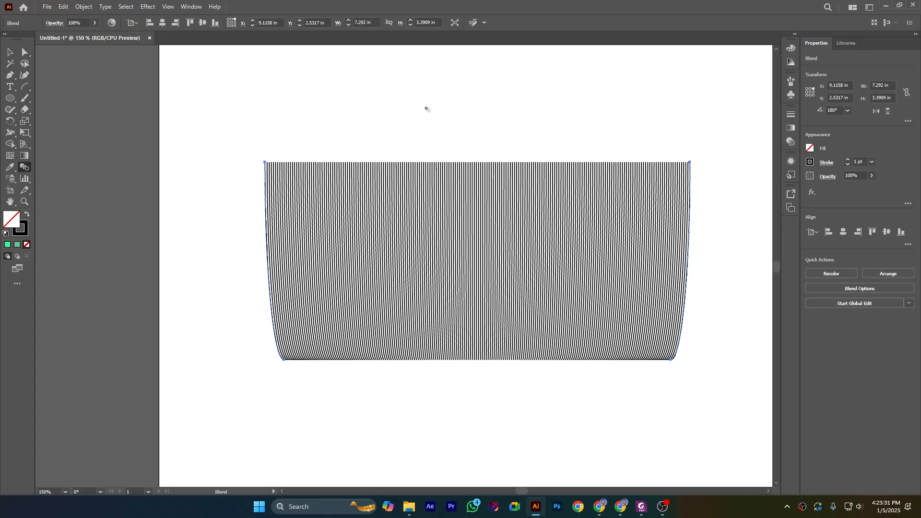
key(ctrl+z)
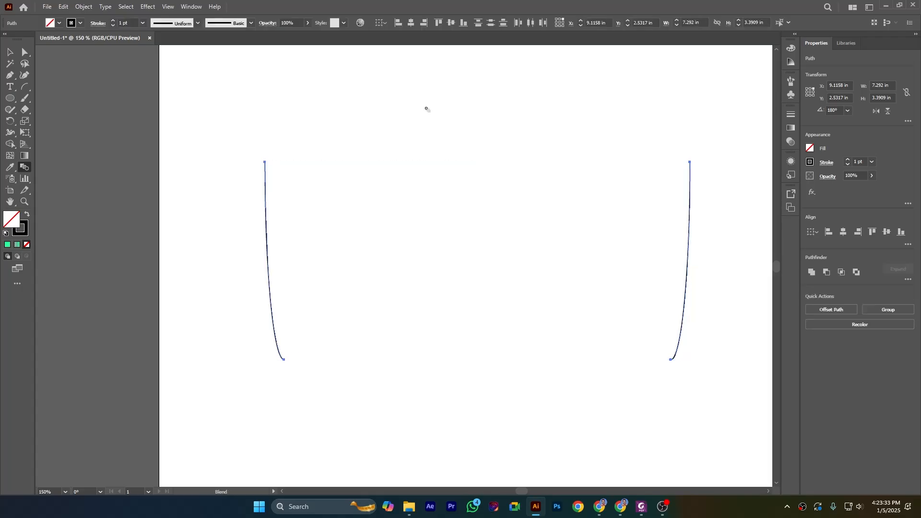
key(ctrl)
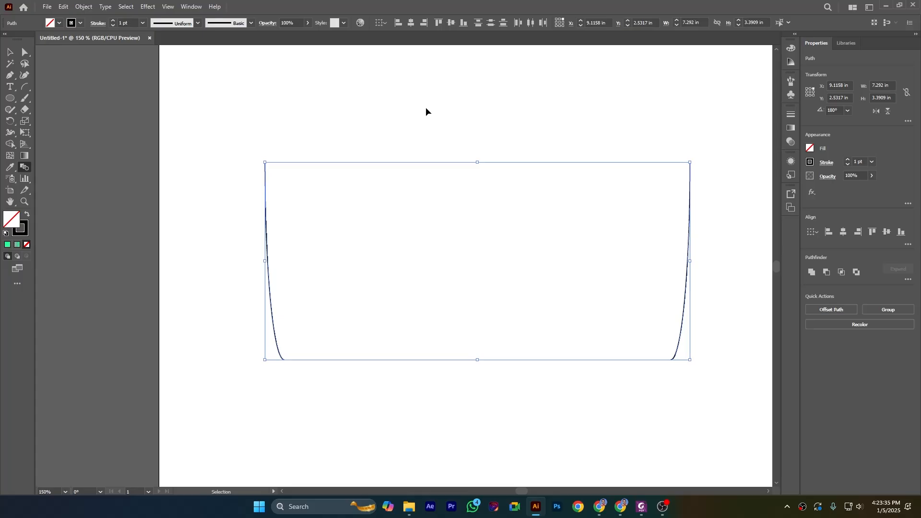
key(ctrl+alt+b)
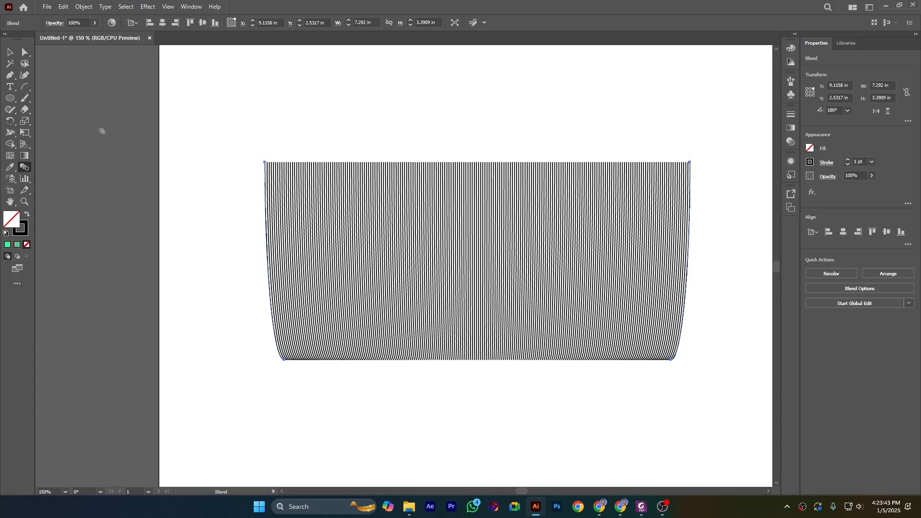
Bulge both sides of the blend outward by reshaping the outer arcs with the handles of their upper anchors.
click(25, 52)
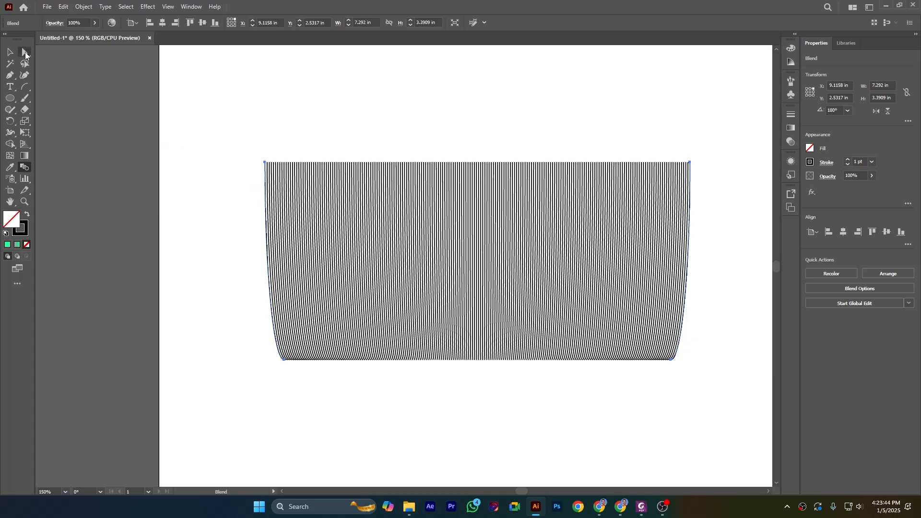
click(264, 163)
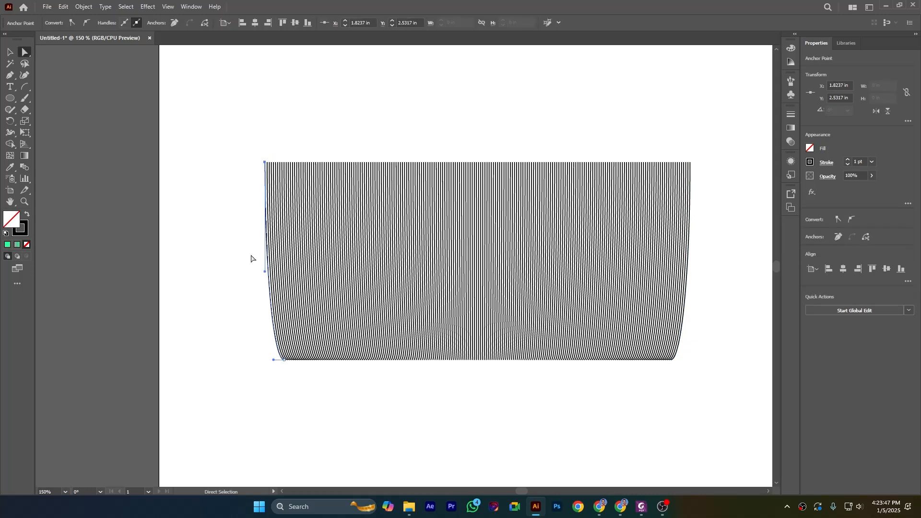
drag(264, 274, 227, 263)
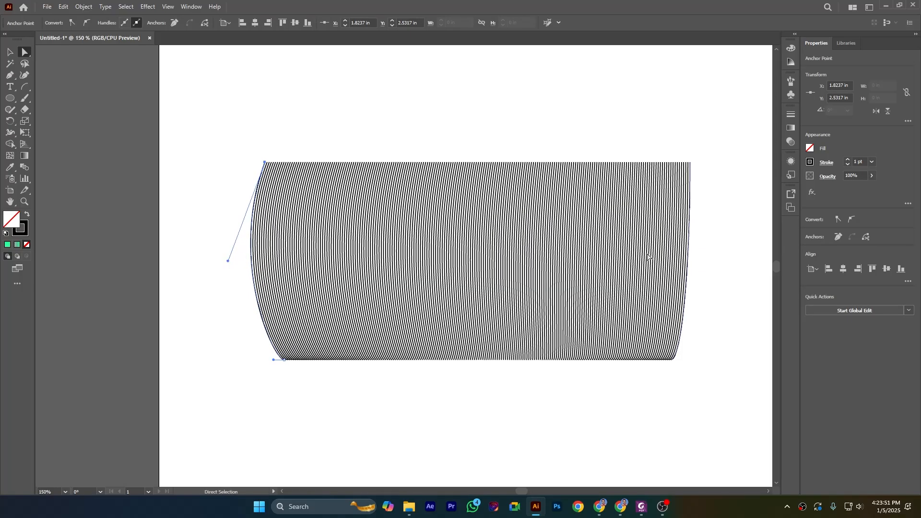
click(690, 163)
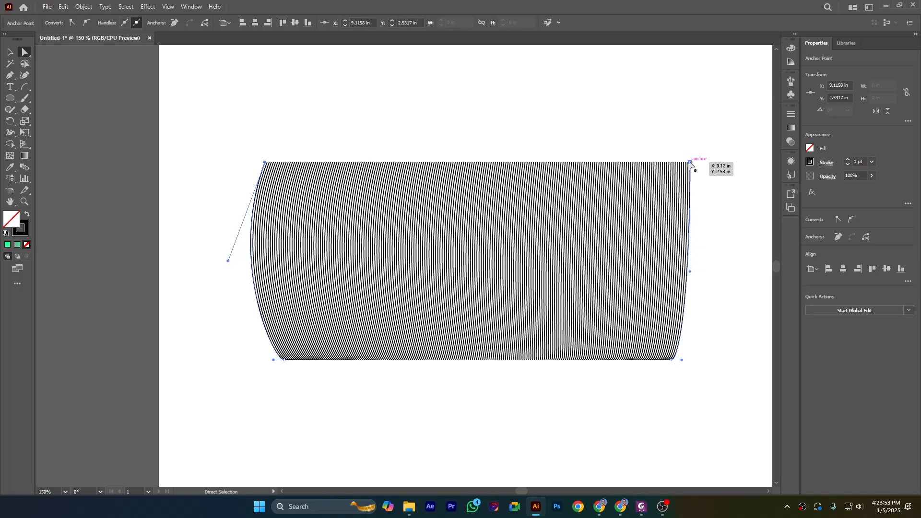
drag(697, 270, 709, 259)
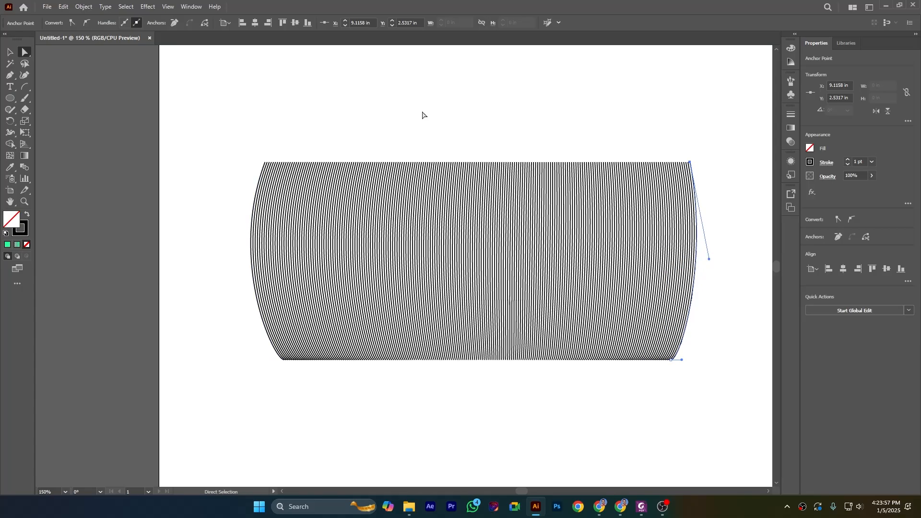
Extend the left arc from its upper anchor with the Pen tool to a curved point inside the blend.
key(p)
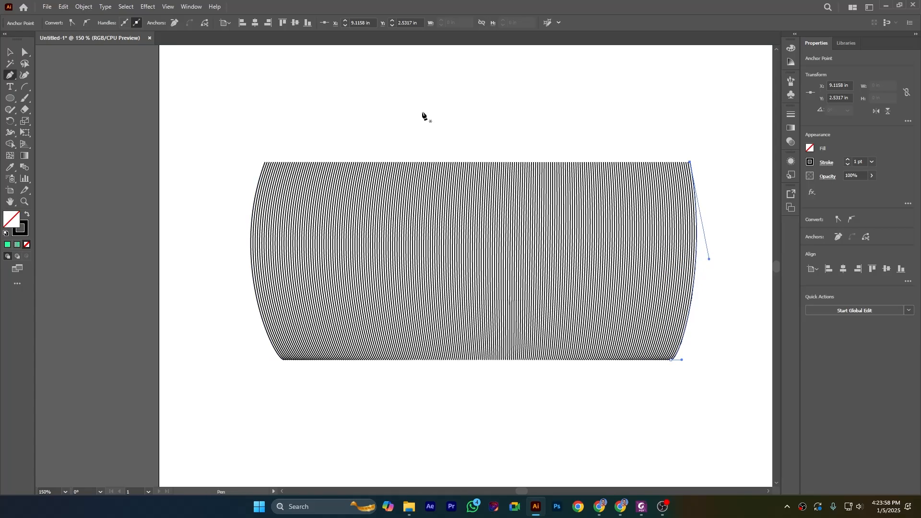
click(265, 165)
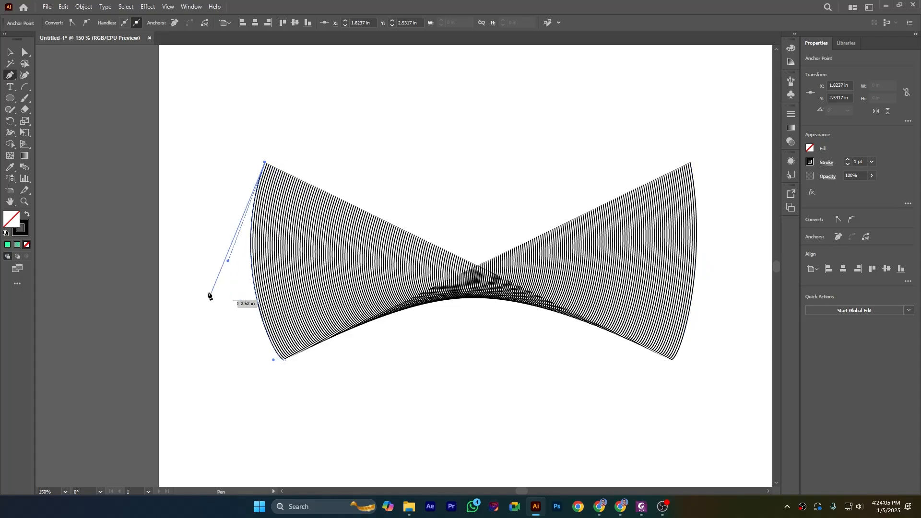
drag(414, 260, 428, 261)
Try to add two more curved points to the extended path, undo them and end the path.
drag(550, 242, 576, 243)
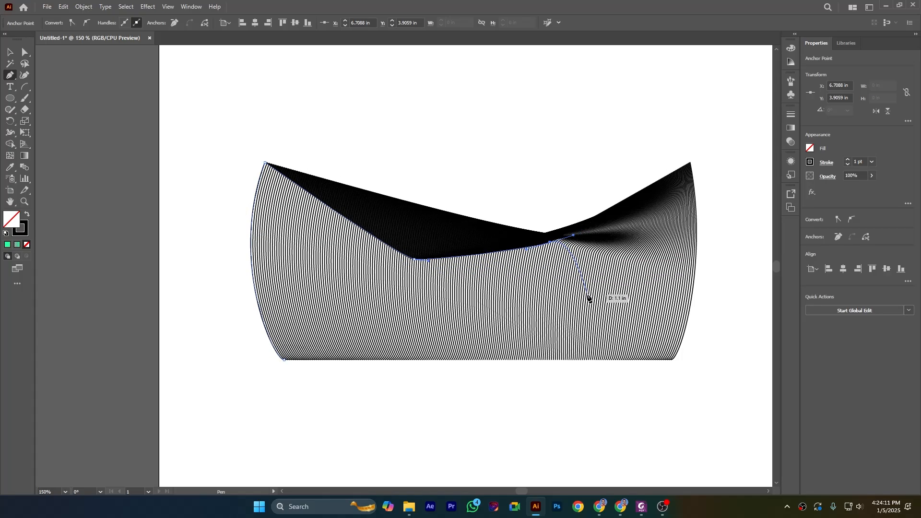
drag(587, 293, 587, 297)
key(ctrl+z)
key(ctrl+z)
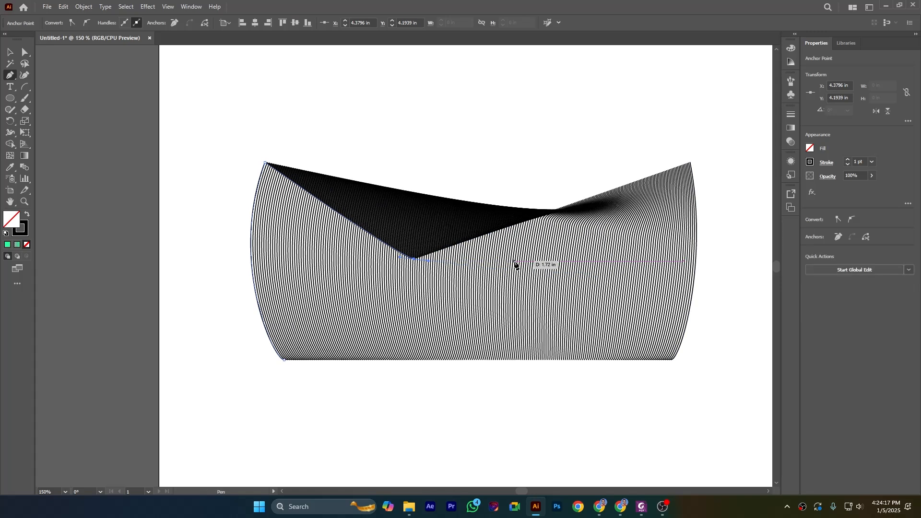
key(Escape)
Select the whole blend and delete it from the artboard.
click(10, 52)
click(208, 134)
drag(215, 130, 334, 399)
key(a)
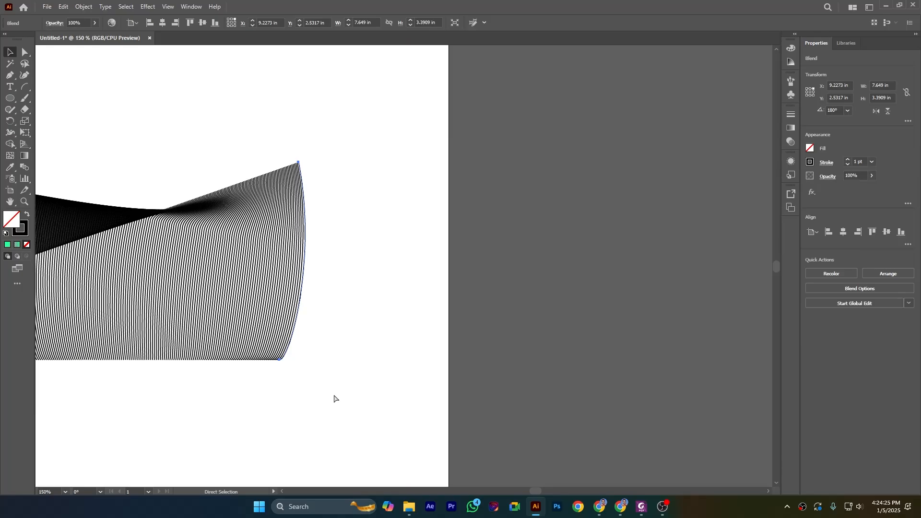
key(ctrl+0)
key(Delete)
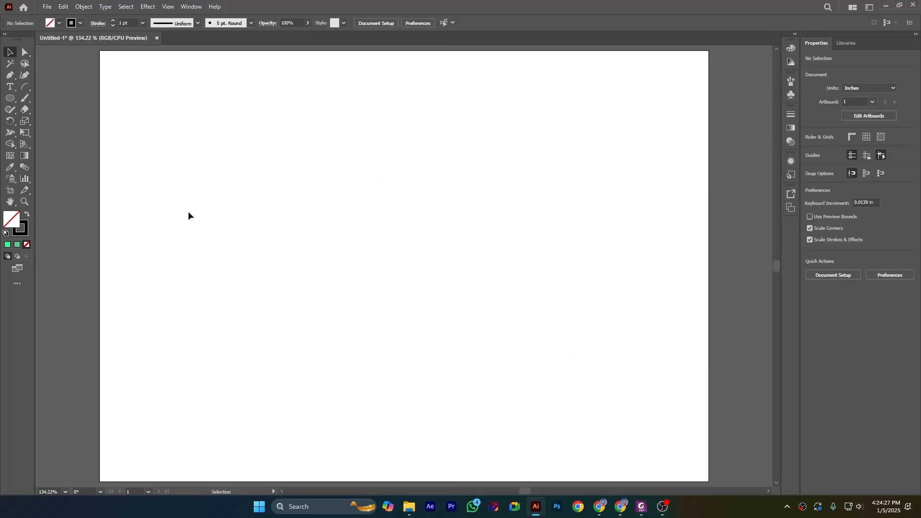
Draw a circle about 0.66 in wide near the artboard's lower-left corner and give it a black fill with no stroke.
drag(27, 92, 69, 86)
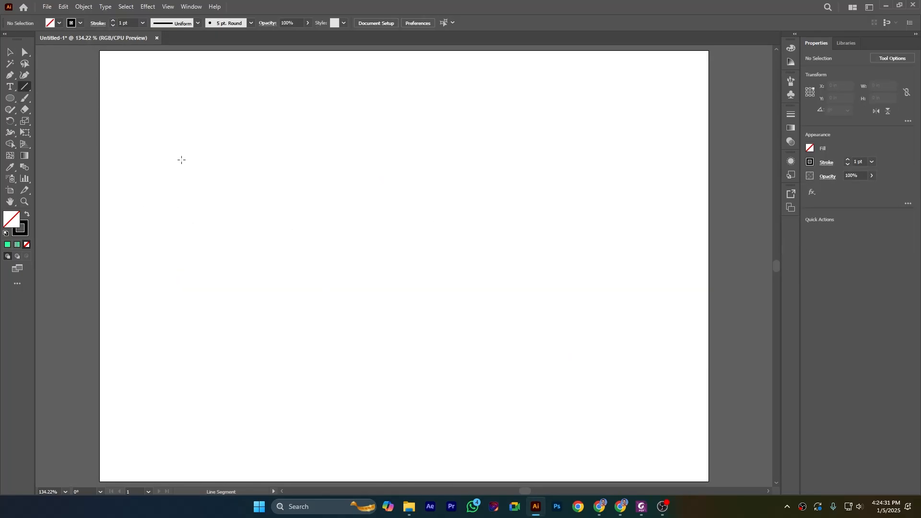
scroll(251, 347, down, 2)
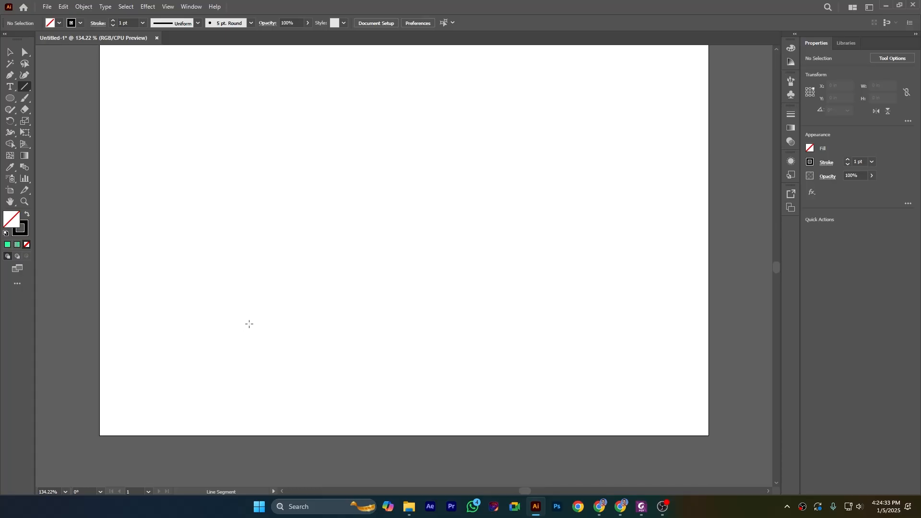
drag(10, 97, 50, 122)
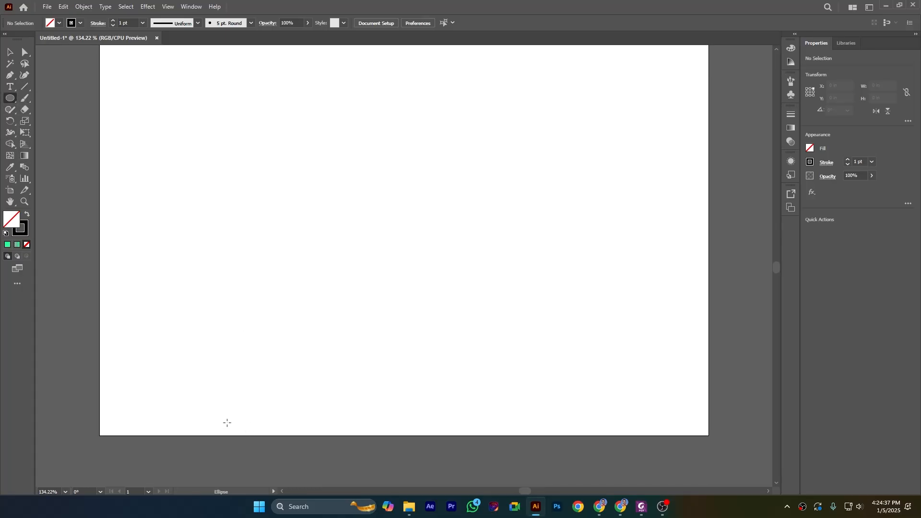
drag(140, 378, 158, 387)
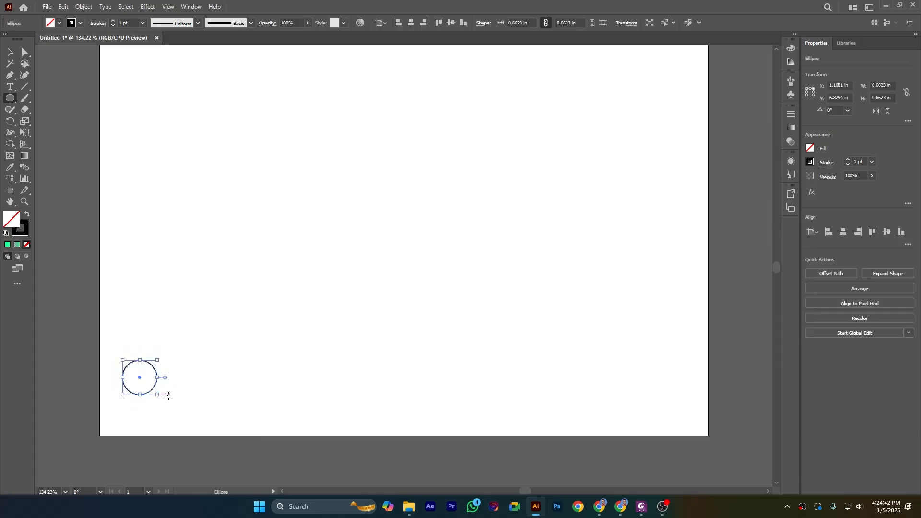
click(27, 214)
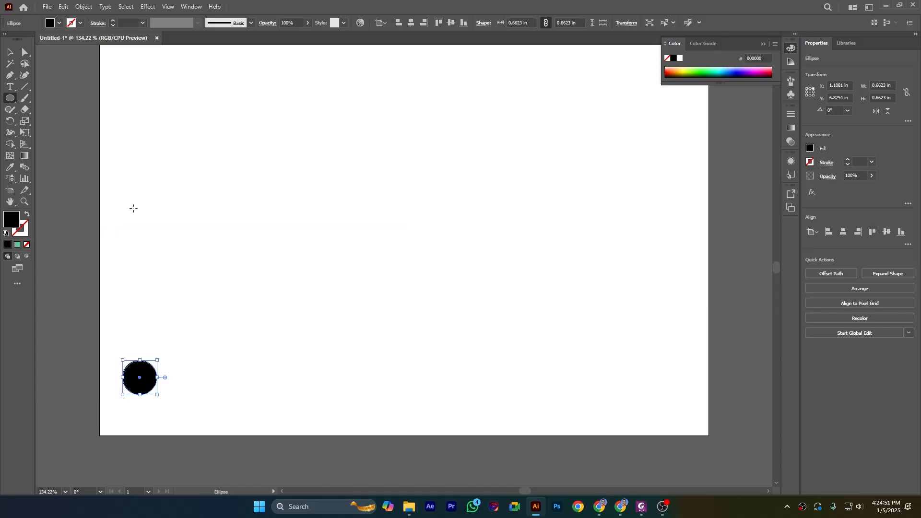
Change the circle's fill to green (01BF00) and place a copy about 0.87 in to its right.
click(704, 69)
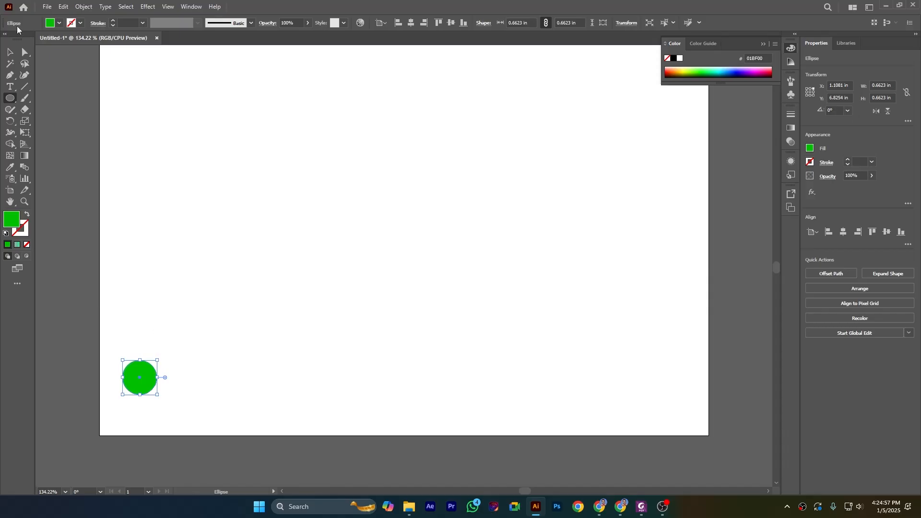
click(10, 52)
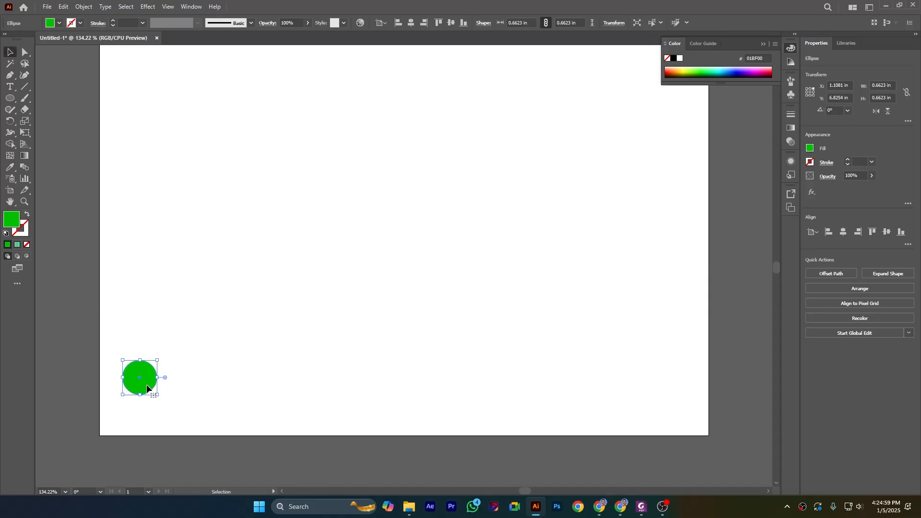
drag(144, 385, 189, 385)
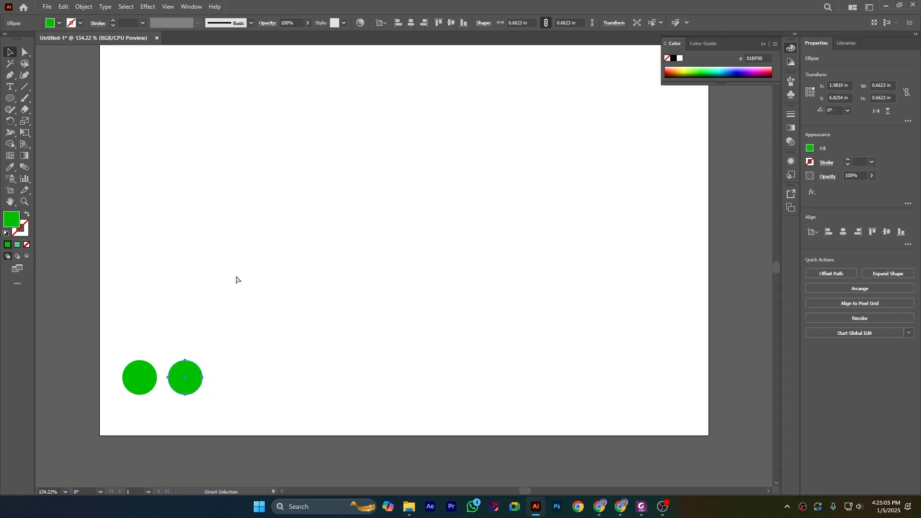
Repeat the duplication until an evenly spaced row of twelve green circles spans the artboard.
key(ctrl+d)
key(ctrl+d)
key(ctrl+d)
key(ctrl+d)
key(ctrl+d)
key(ctrl+d)
key(ctrl+d)
key(ctrl+d)
key(ctrl+d)
key(ctrl+d)
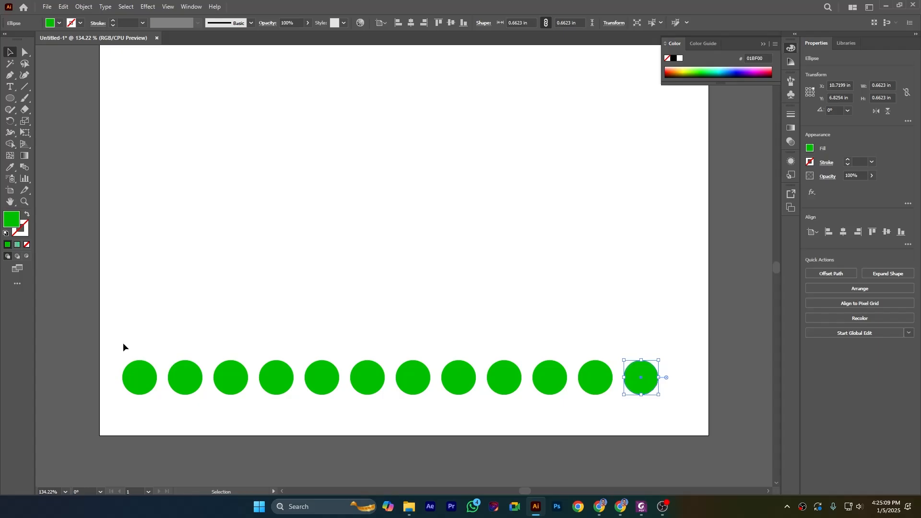
Select the whole row of circles and blend them with spacing set to 200 Specified Steps.
drag(105, 344, 680, 409)
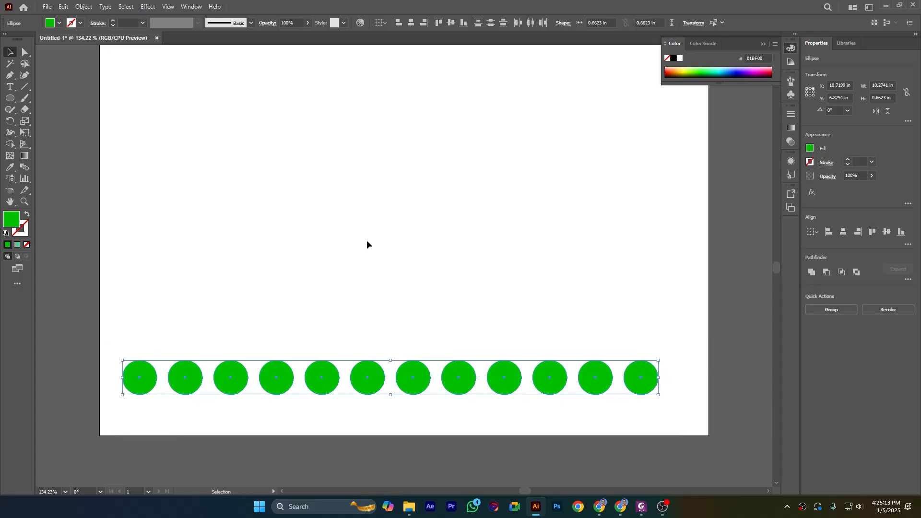
click(84, 7)
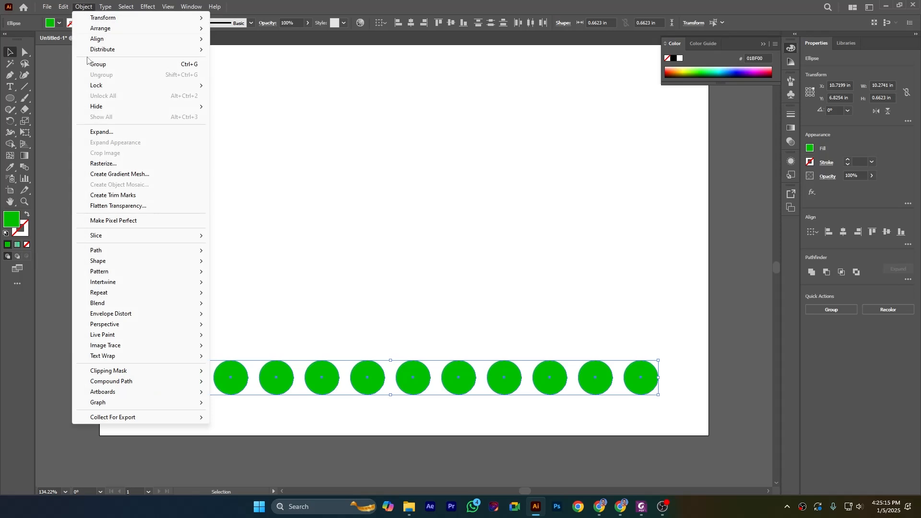
mouse_move(138, 303)
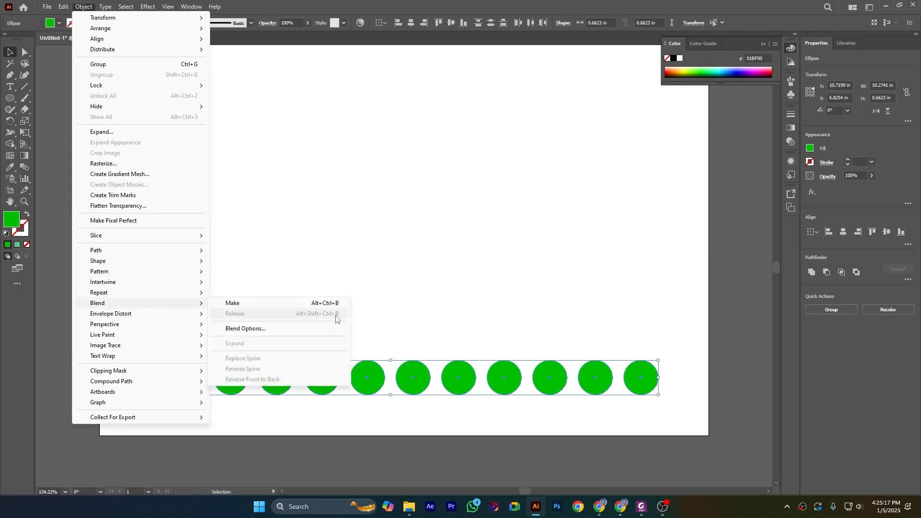
click(290, 332)
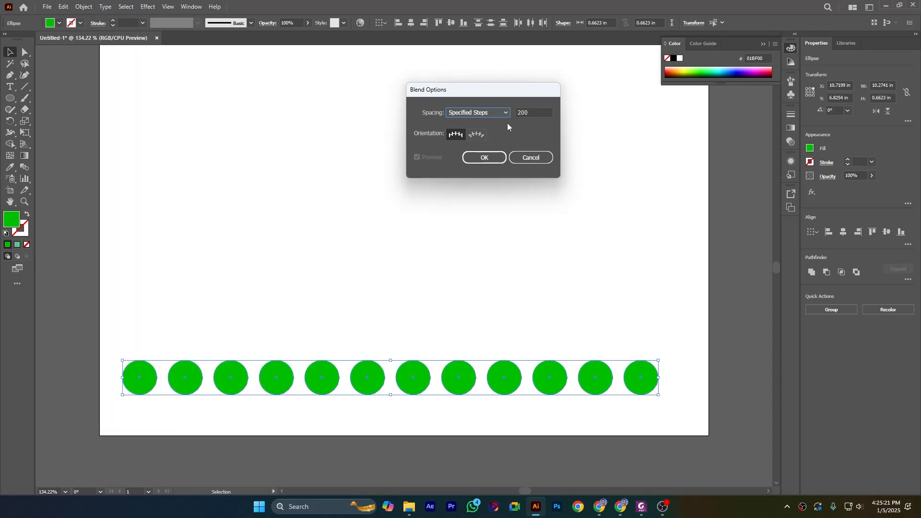
click(481, 159)
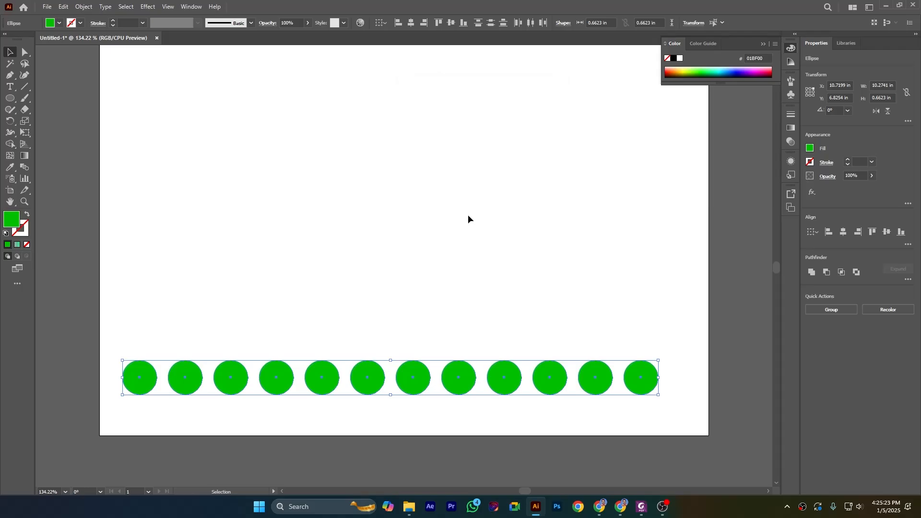
key(a)
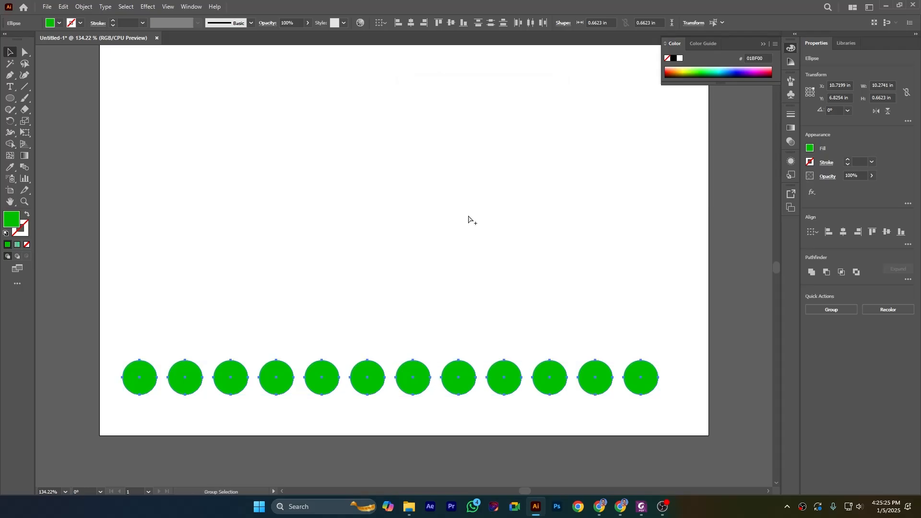
key(ctrl+alt+b)
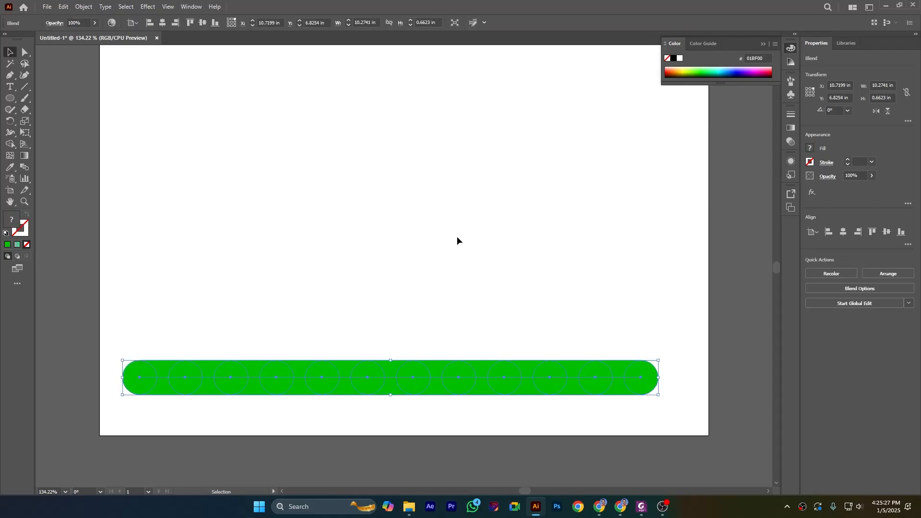
Duplicate the green blended bar about 0.85 in straight above the original.
click(456, 237)
click(250, 381)
drag(257, 381, 261, 337)
click(274, 247)
scroll(276, 248, up, 2)
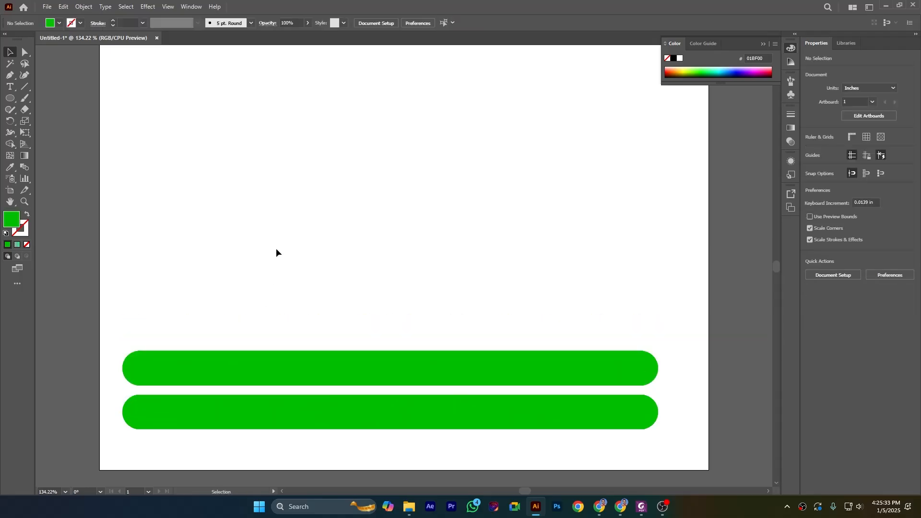
Start a curved path with the Pen tool above the bars and swap its green fill to the stroke.
click(28, 100)
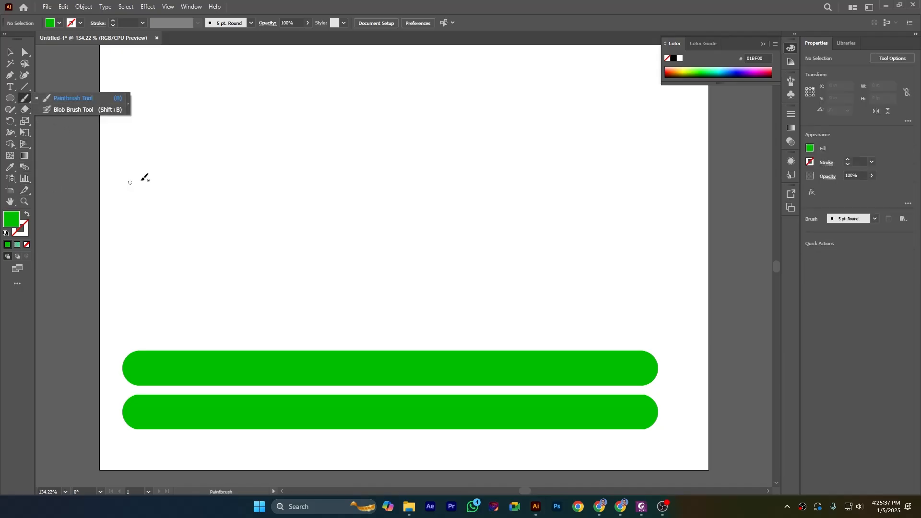
key(v)
key(p)
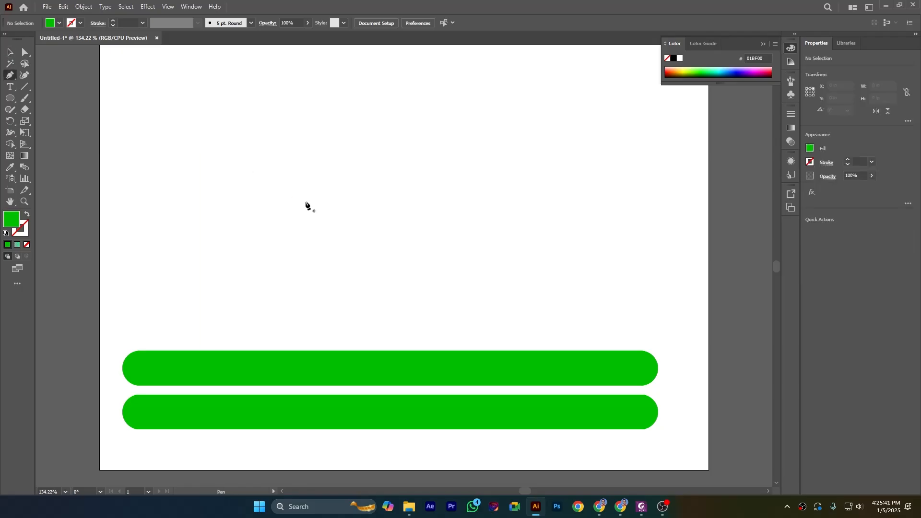
click(305, 102)
drag(264, 142, 319, 150)
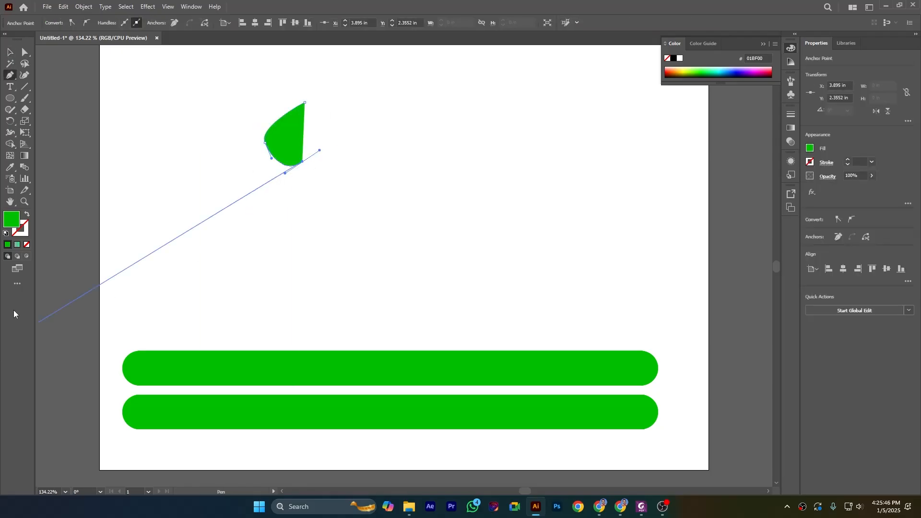
click(27, 214)
Continue the path into a small upper loop, a vertical stem and a larger lower loop with a curled tail, and end it.
drag(332, 118, 331, 95)
drag(310, 90, 317, 90)
click(299, 102)
click(319, 154)
click(317, 245)
mouse_move(270, 270)
mouse_down()
mouse_move(247, 254)
mouse_move(271, 270)
mouse_up()
click(239, 232)
click(275, 205)
drag(344, 181, 369, 213)
key(Escape)
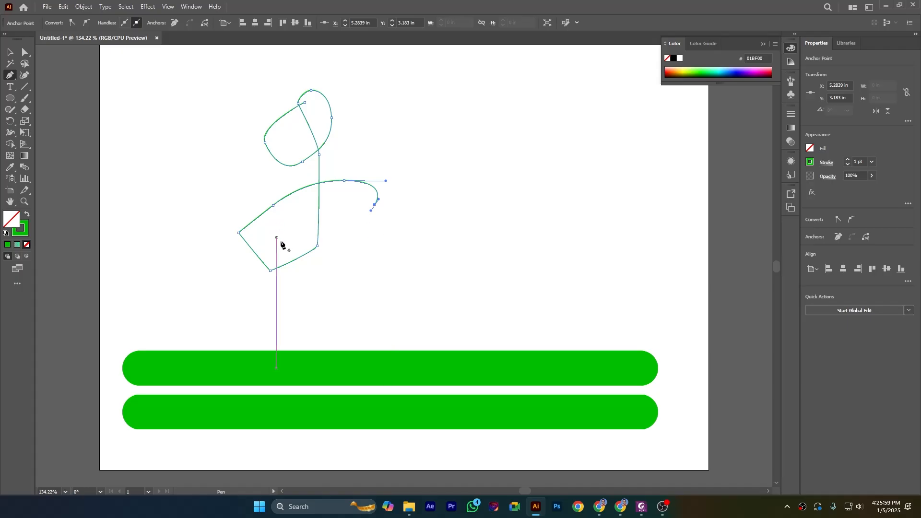
Convert the leftmost corner anchor of the path's lower loop to a smooth point.
click(8, 52)
click(25, 52)
click(272, 207)
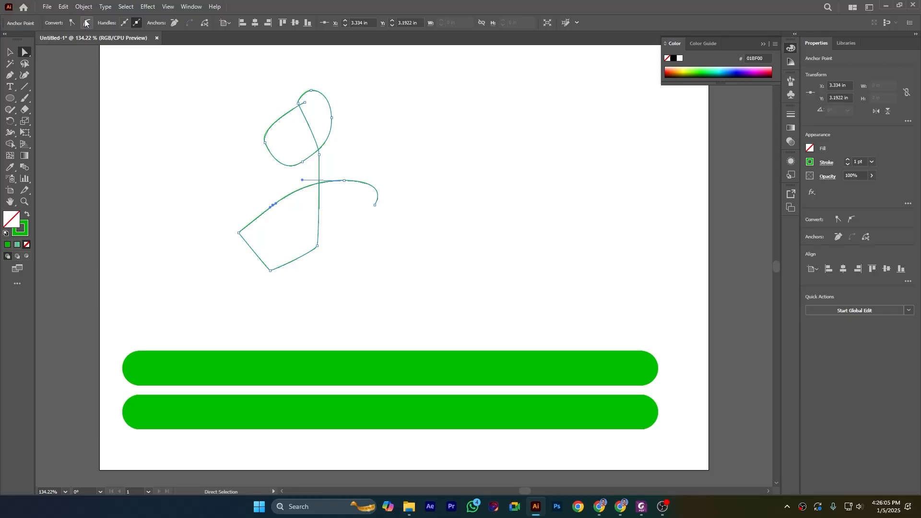
click(239, 232)
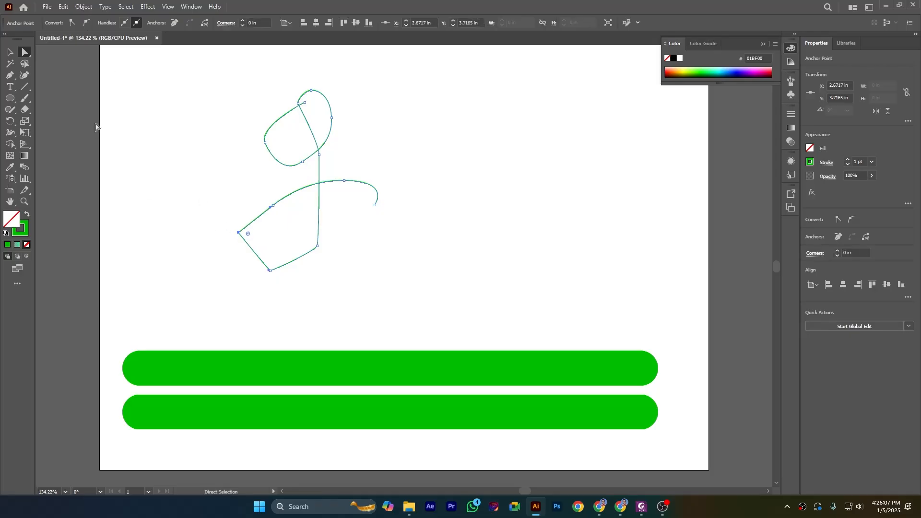
click(87, 22)
click(270, 272)
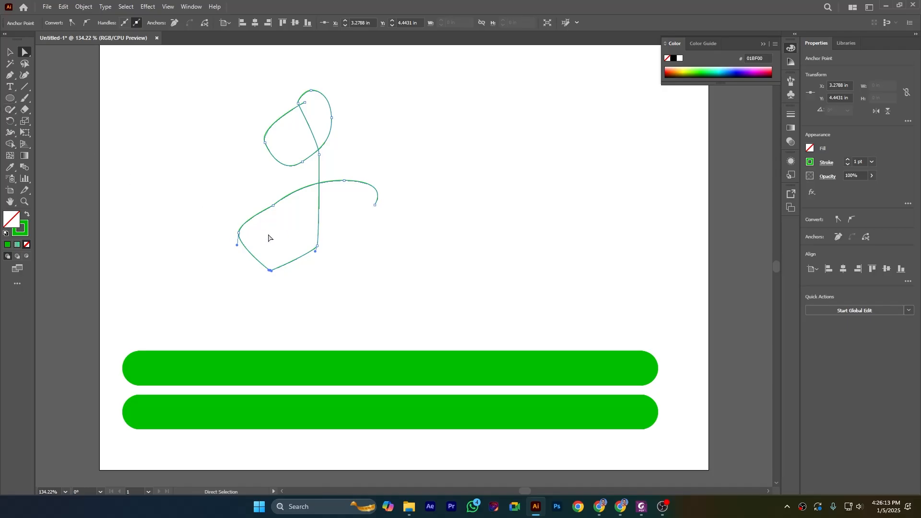
click(274, 205)
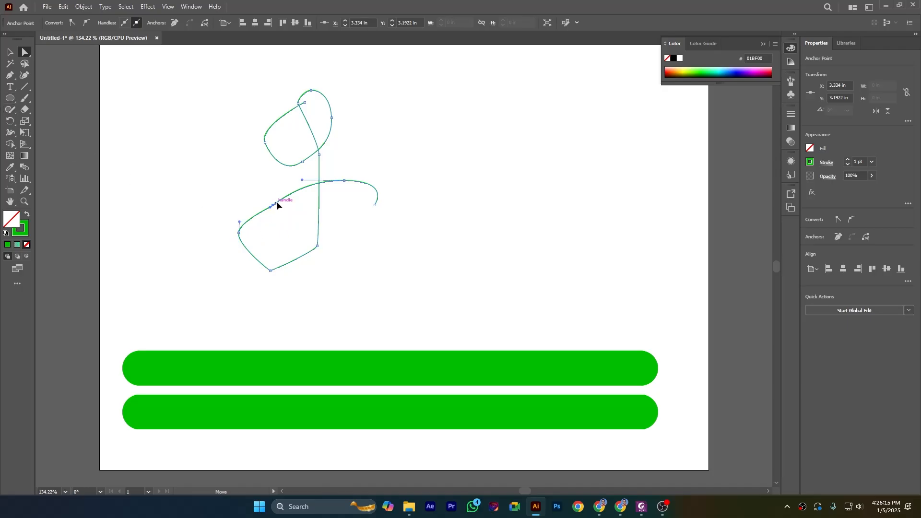
click(302, 184)
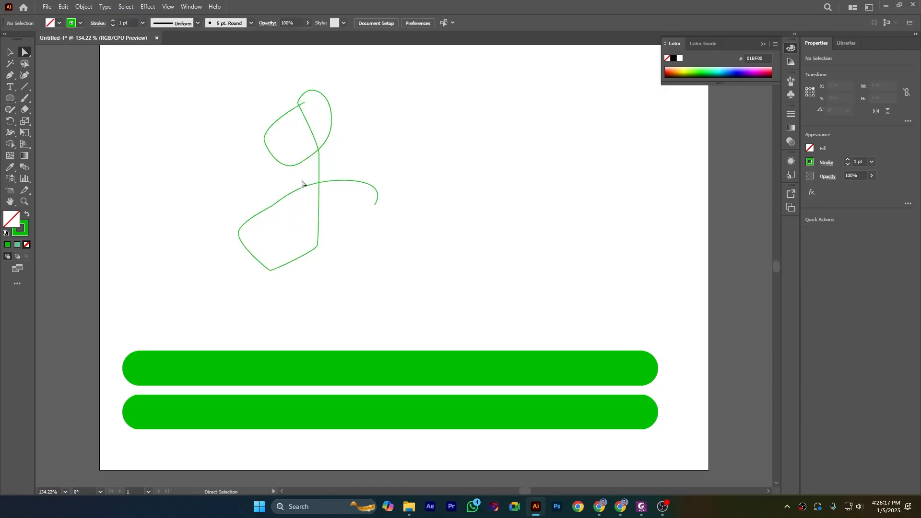
Select all of the looped path's anchors and apply Simplify with the amount moved close to the maximum number of points.
drag(230, 81, 377, 284)
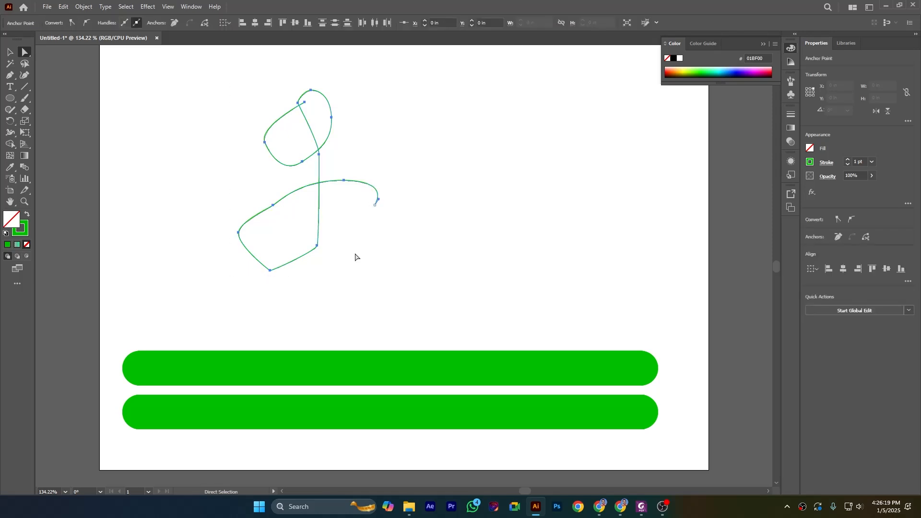
click(82, 7)
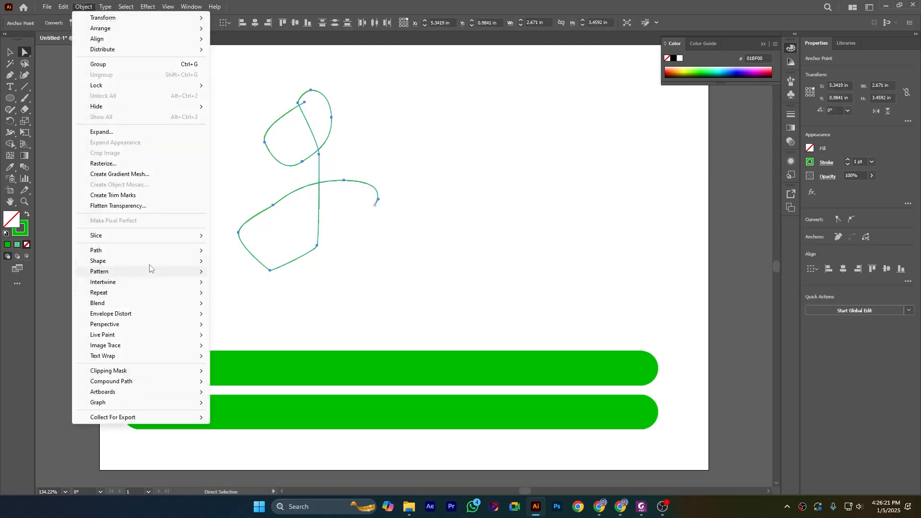
mouse_move(206, 251)
click(238, 312)
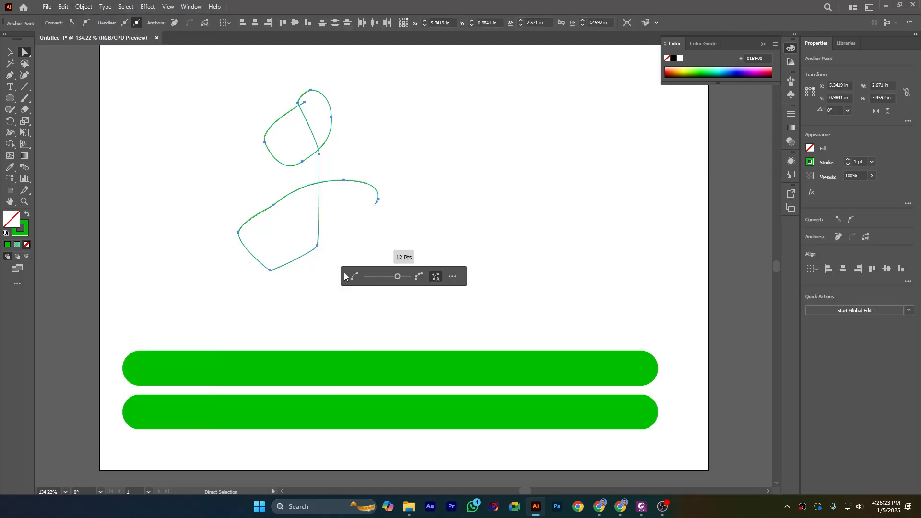
drag(397, 278, 408, 277)
click(424, 247)
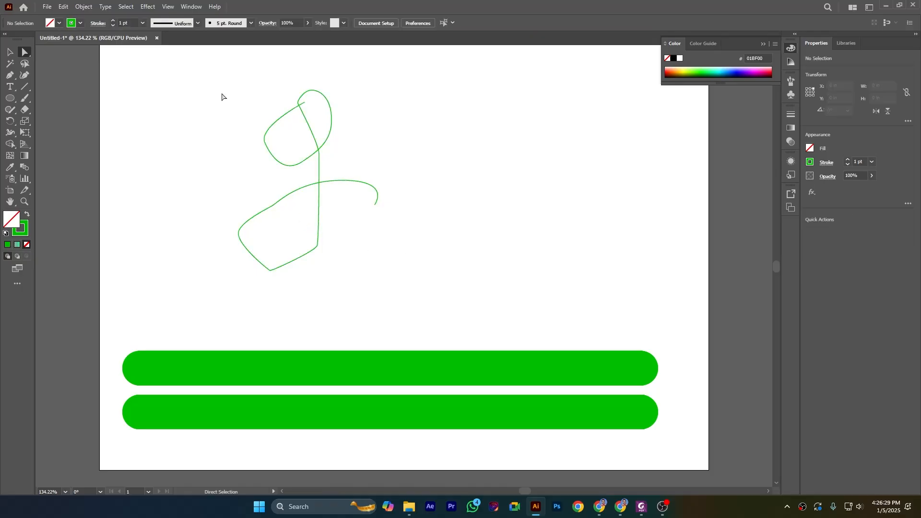
Round the lower loop by adjusting its upper-left anchor and pulling out the handles of its bottom anchor.
click(270, 207)
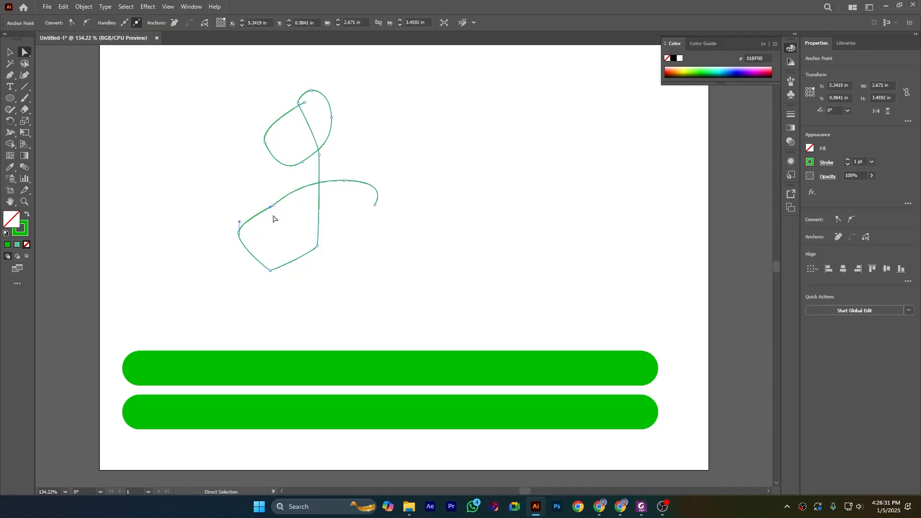
mouse_move(270, 206)
mouse_down()
mouse_move(259, 212)
mouse_move(273, 201)
mouse_up()
click(271, 271)
drag(271, 271, 300, 274)
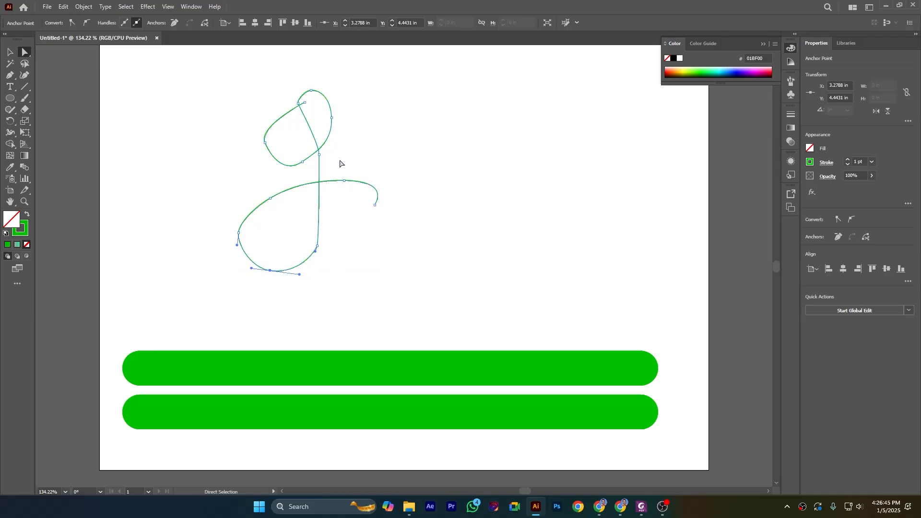
drag(305, 103, 306, 104)
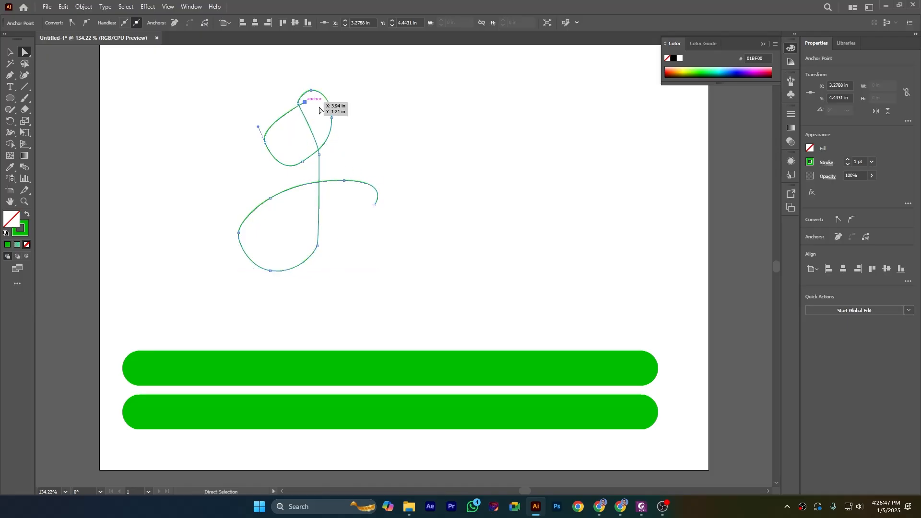
click(404, 152)
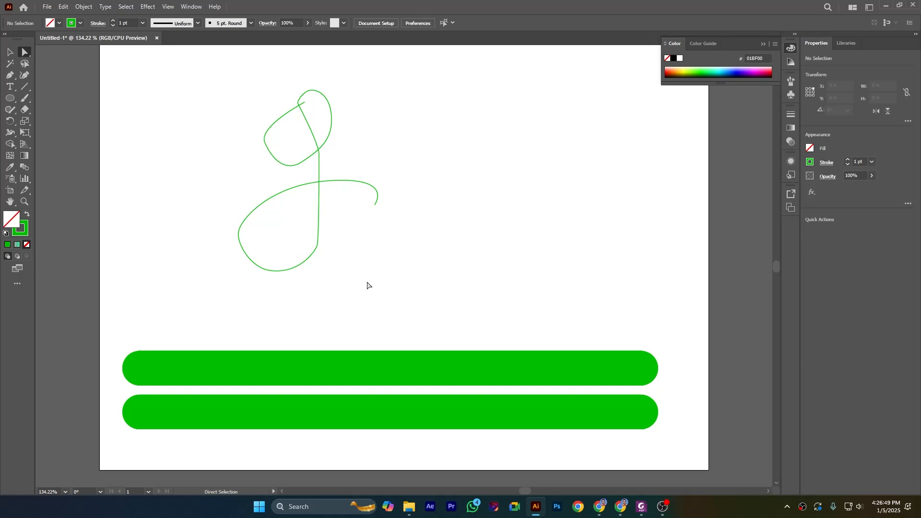
Select the looped path together with the upper green bar, replace the blend's spine with that path and deselect everything.
drag(195, 90, 414, 284)
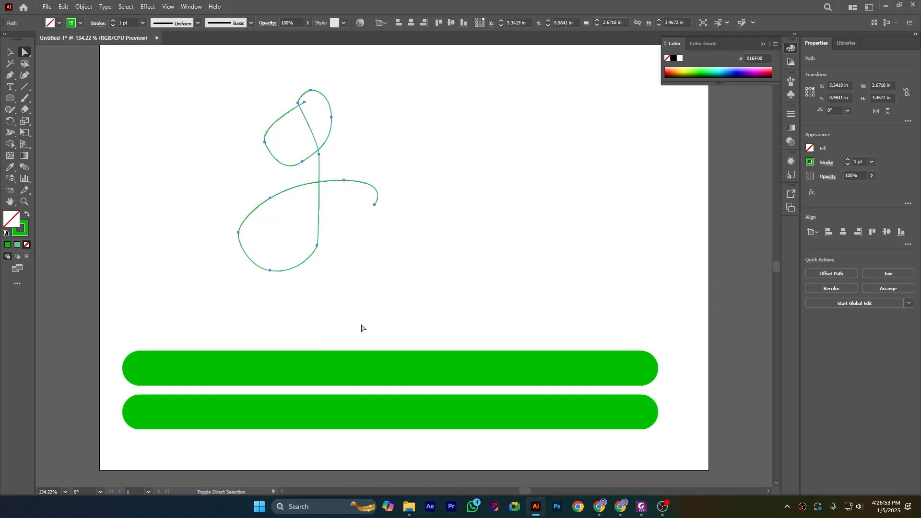
shift+click(332, 369)
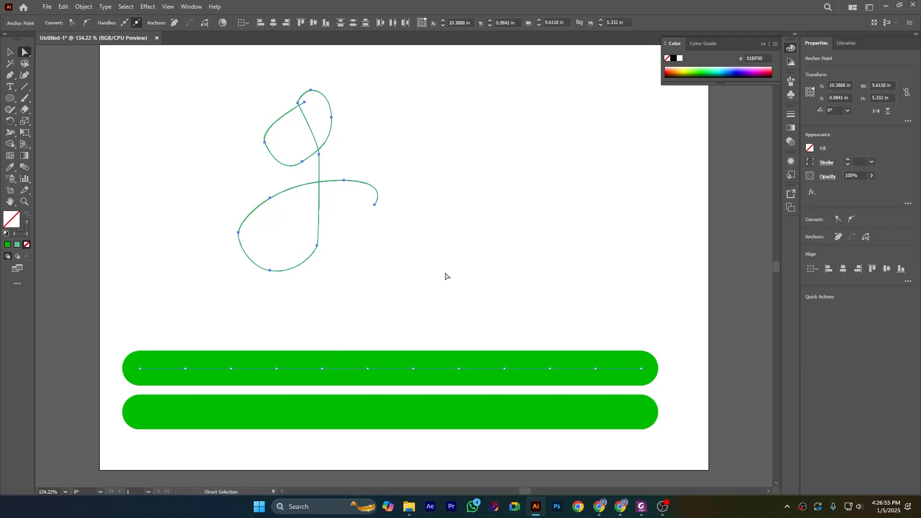
click(84, 6)
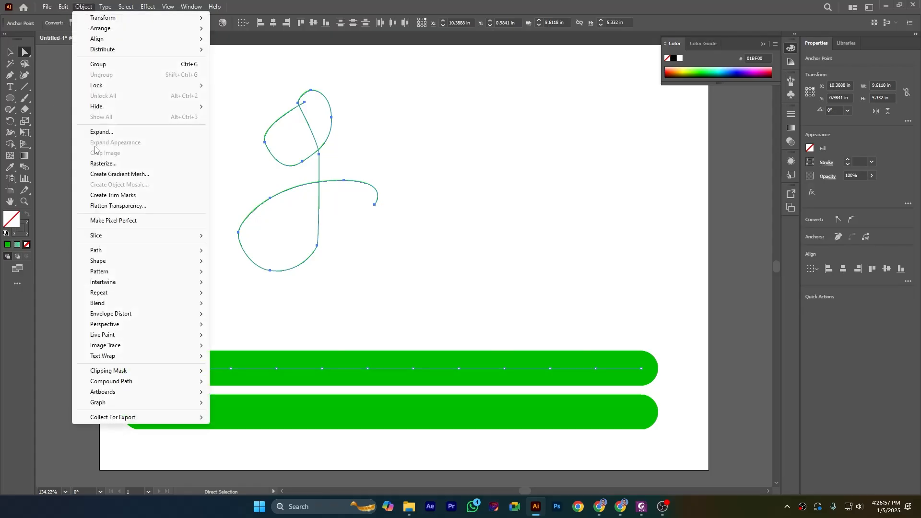
mouse_move(142, 303)
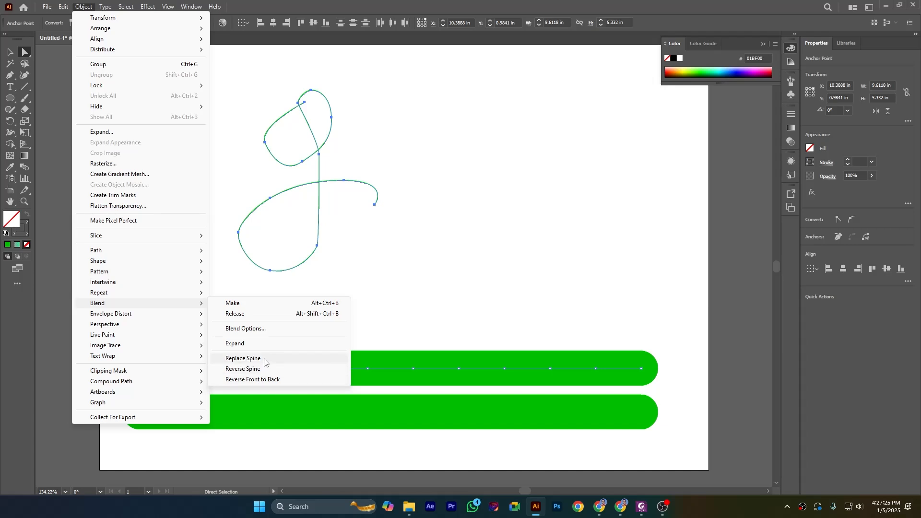
click(264, 359)
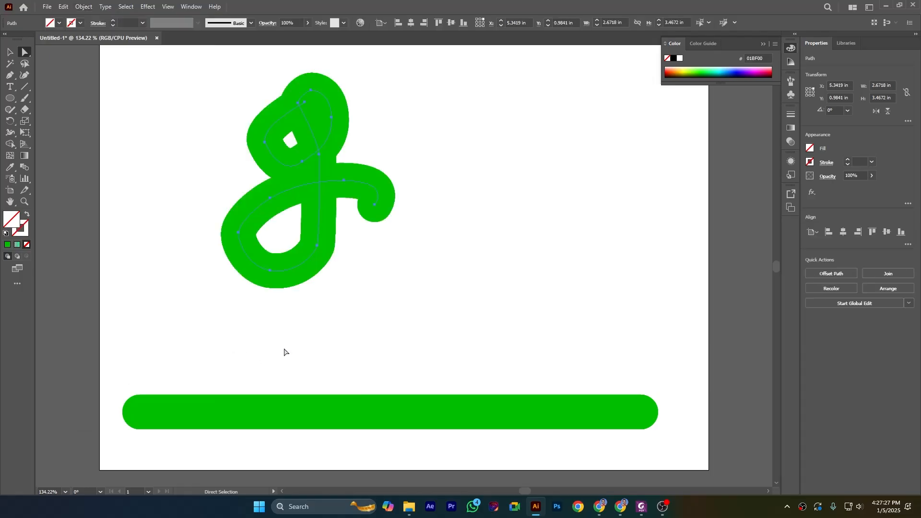
click(338, 364)
drag(304, 327, 439, 367)
click(298, 166)
click(436, 163)
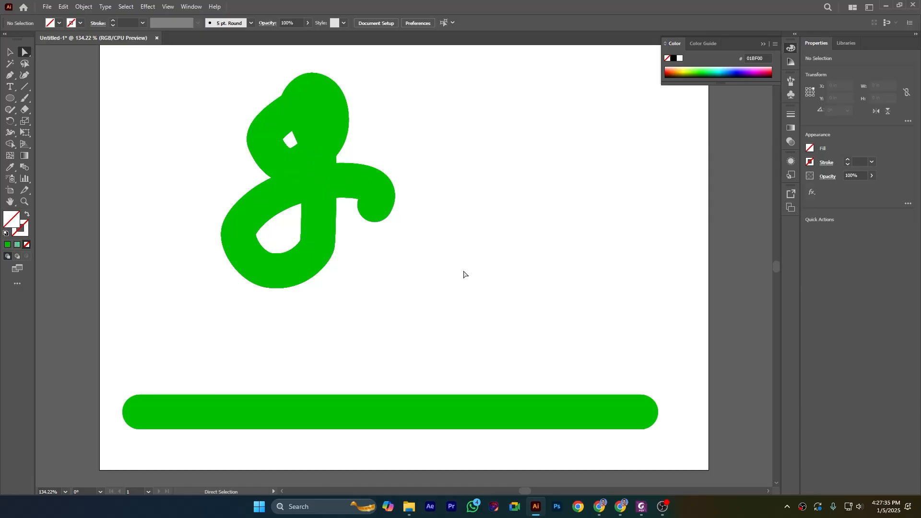
click(304, 189)
click(477, 210)
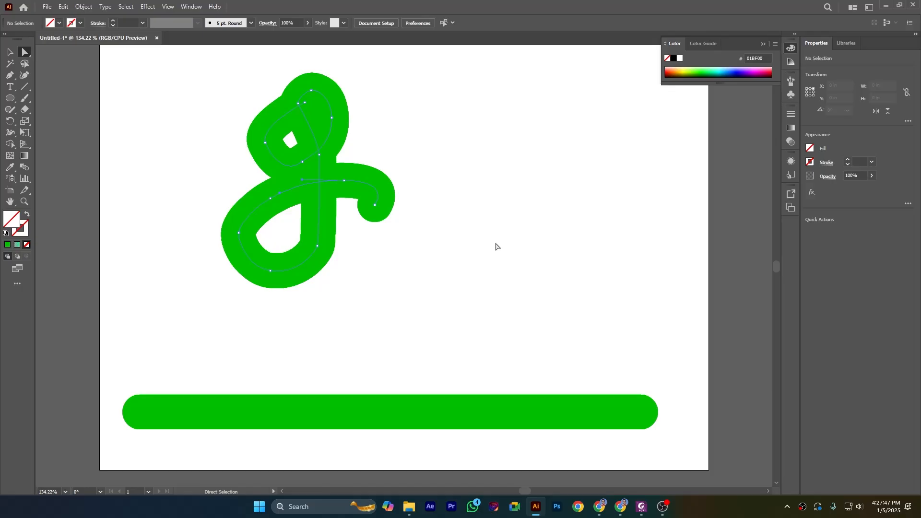
click(85, 8)
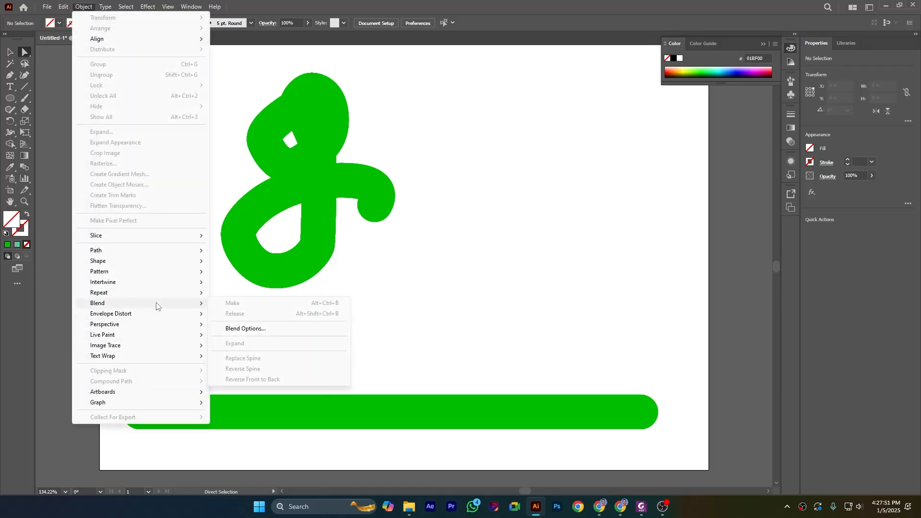
click(262, 329)
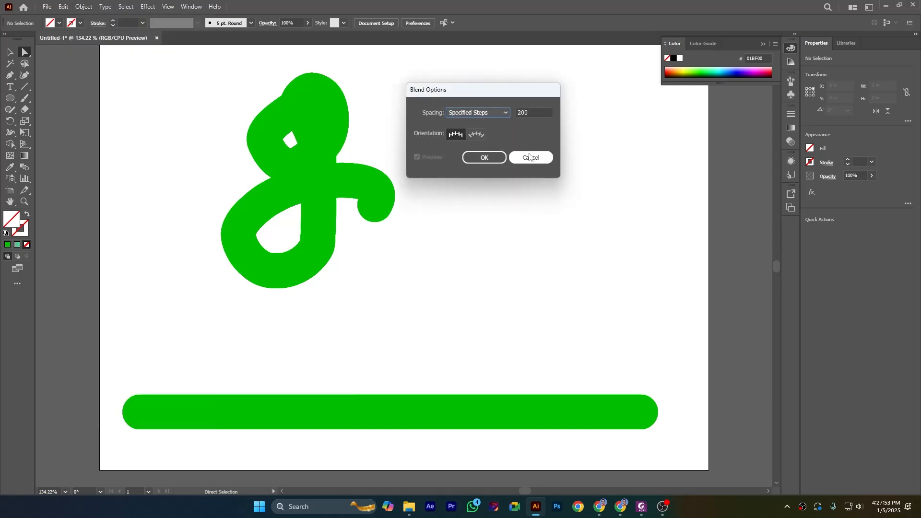
click(528, 155)
Release the looped green blend to its separate circles and undo the release.
click(283, 170)
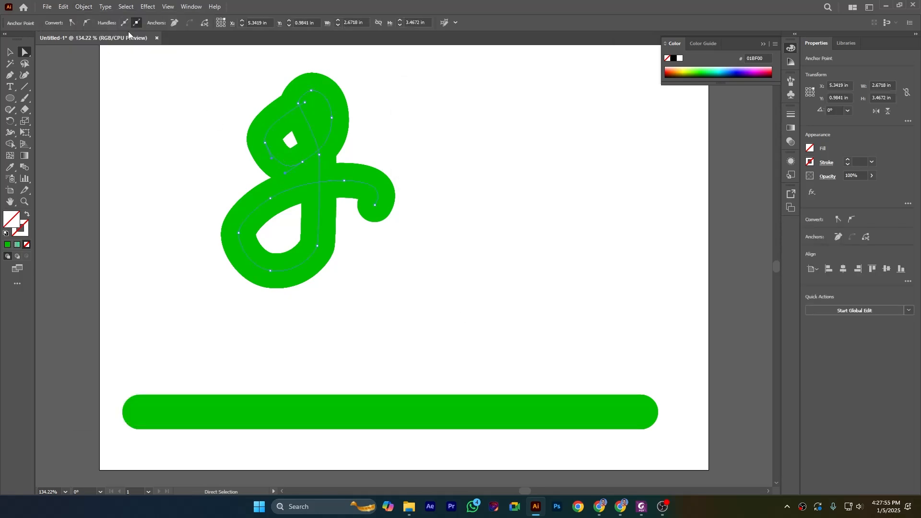
click(86, 12)
mouse_move(144, 303)
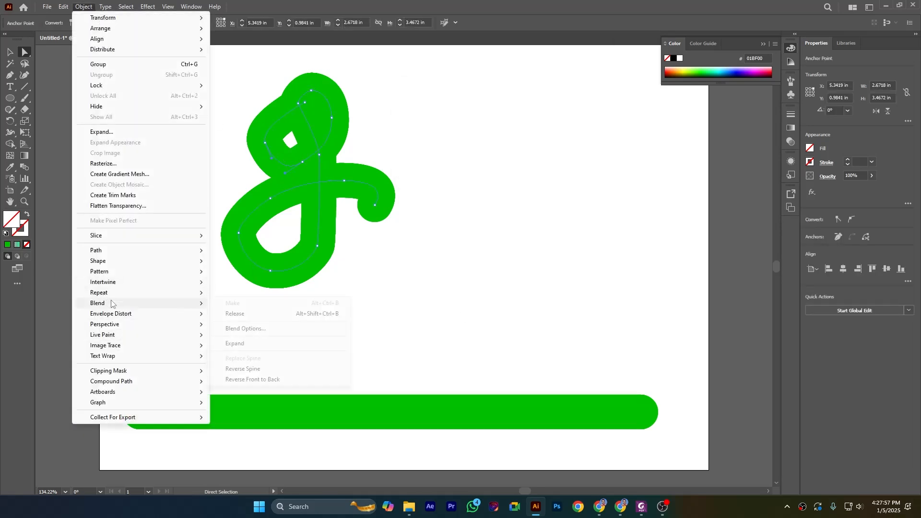
click(258, 315)
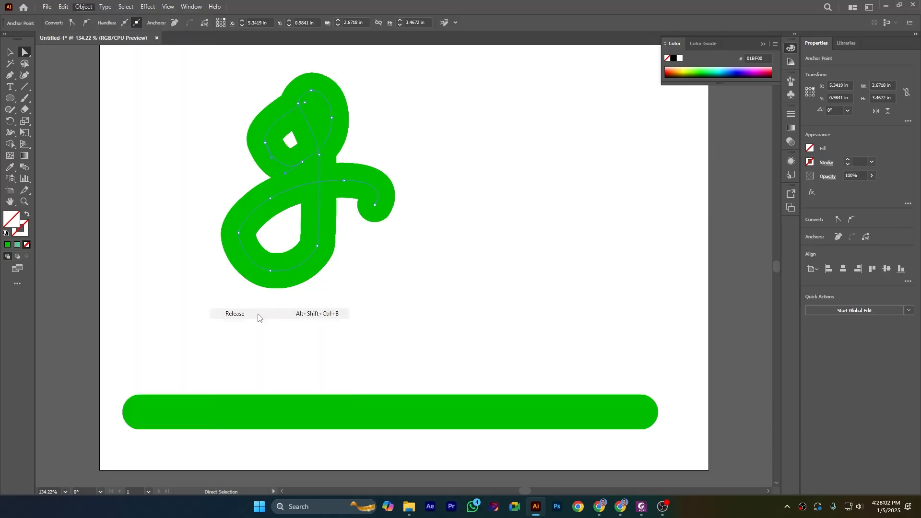
click(471, 246)
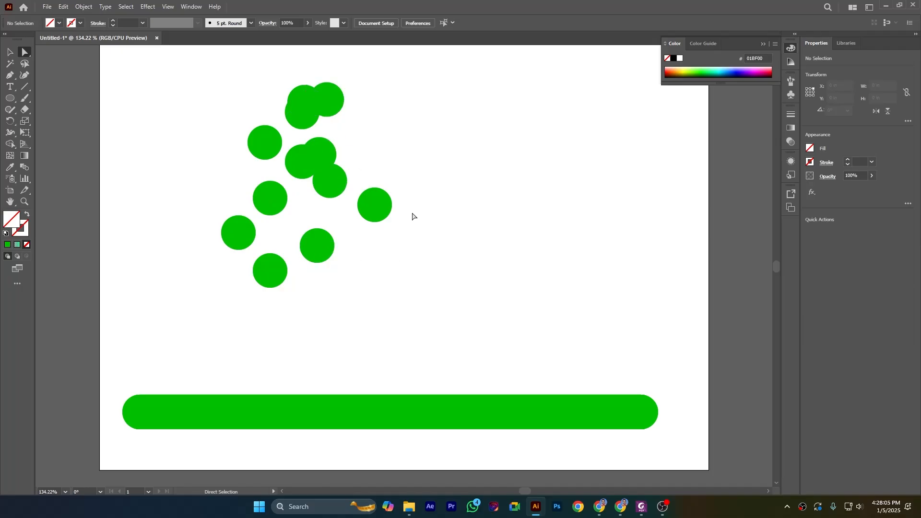
key(ctrl+z)
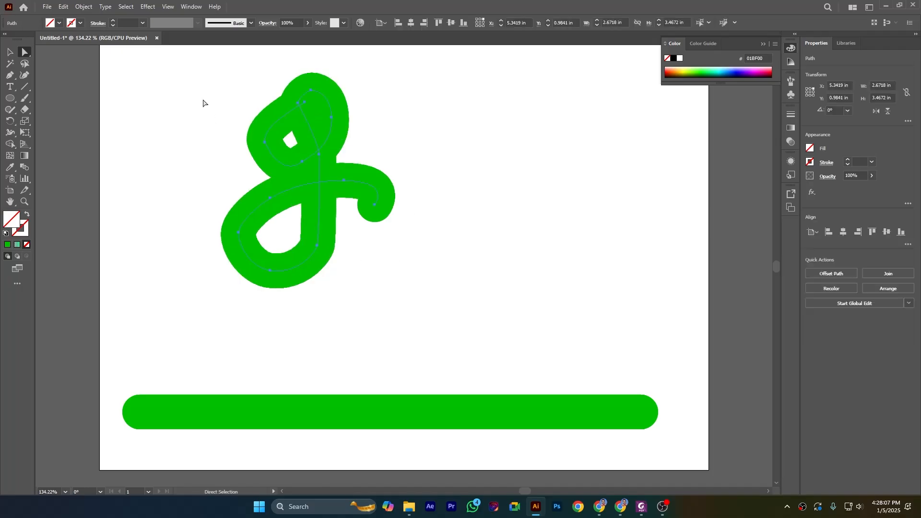
Expand the looped green blend into individual circles and deselect everything.
click(86, 7)
mouse_move(159, 303)
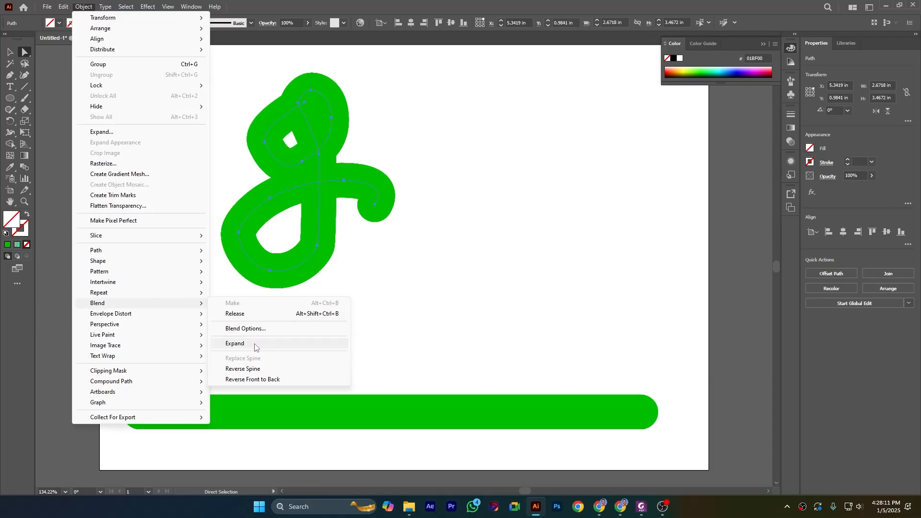
click(255, 344)
click(387, 276)
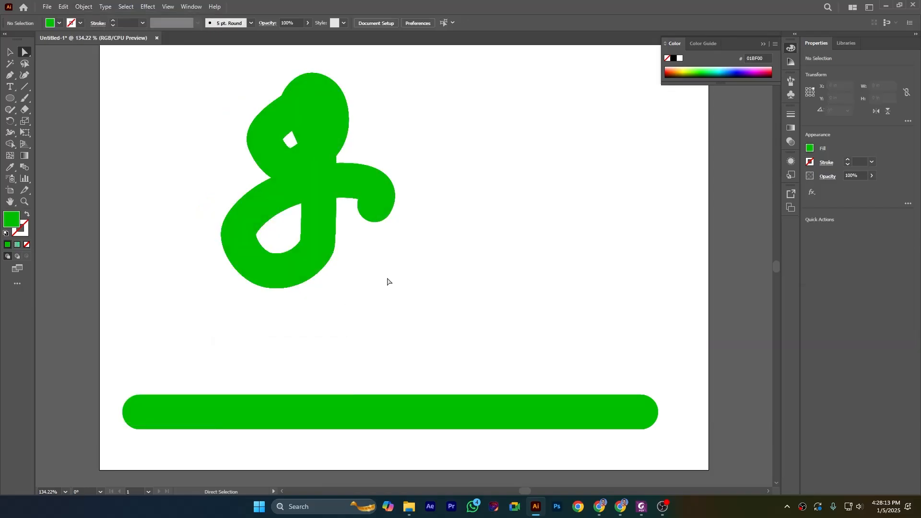
Move a single circle out of the expanded shape's upper loop into the empty area beside it, at about X 1.87 in, Y 1.87 in.
click(295, 184)
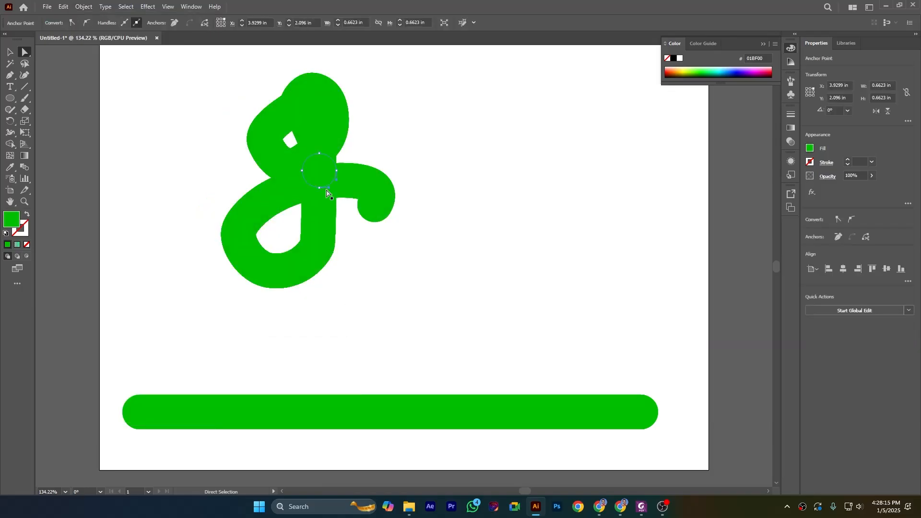
click(472, 202)
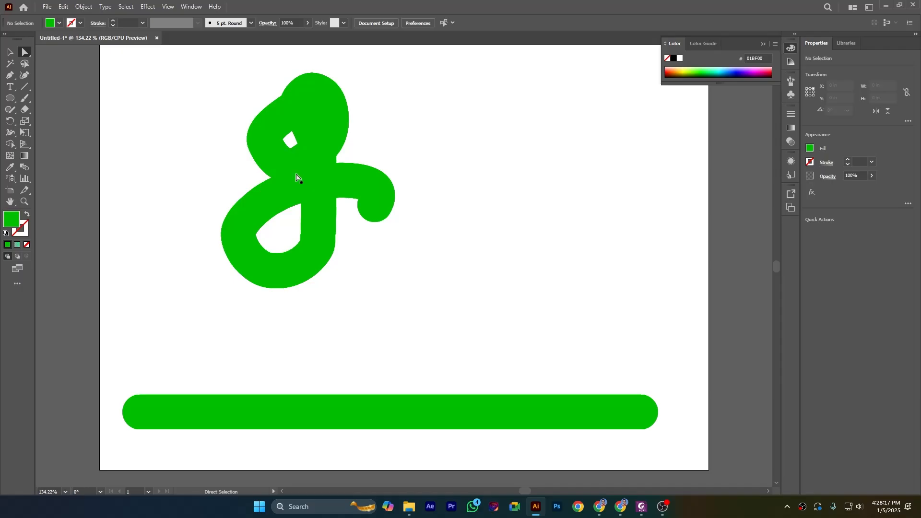
click(296, 175)
click(278, 165)
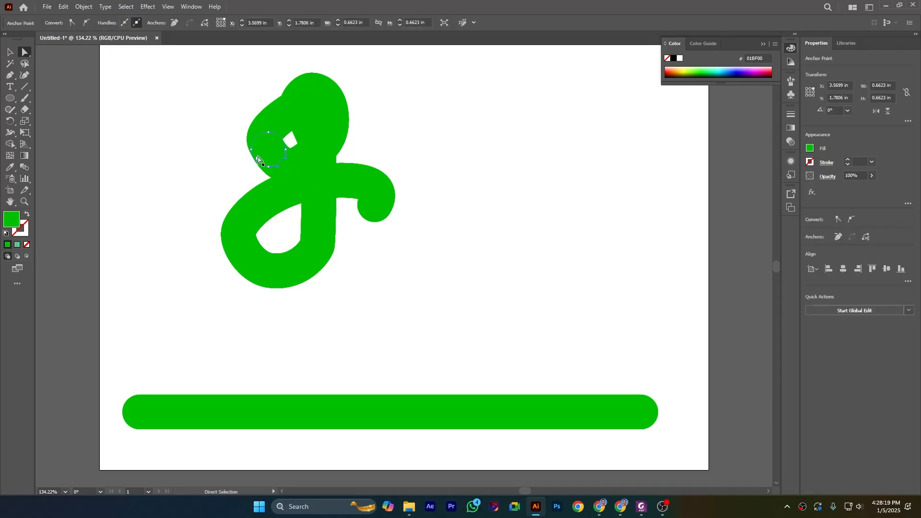
drag(267, 154, 179, 158)
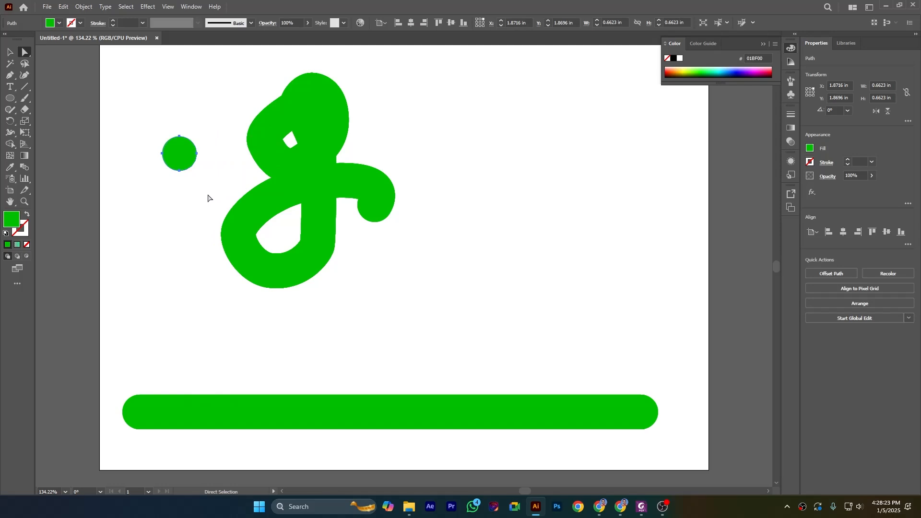